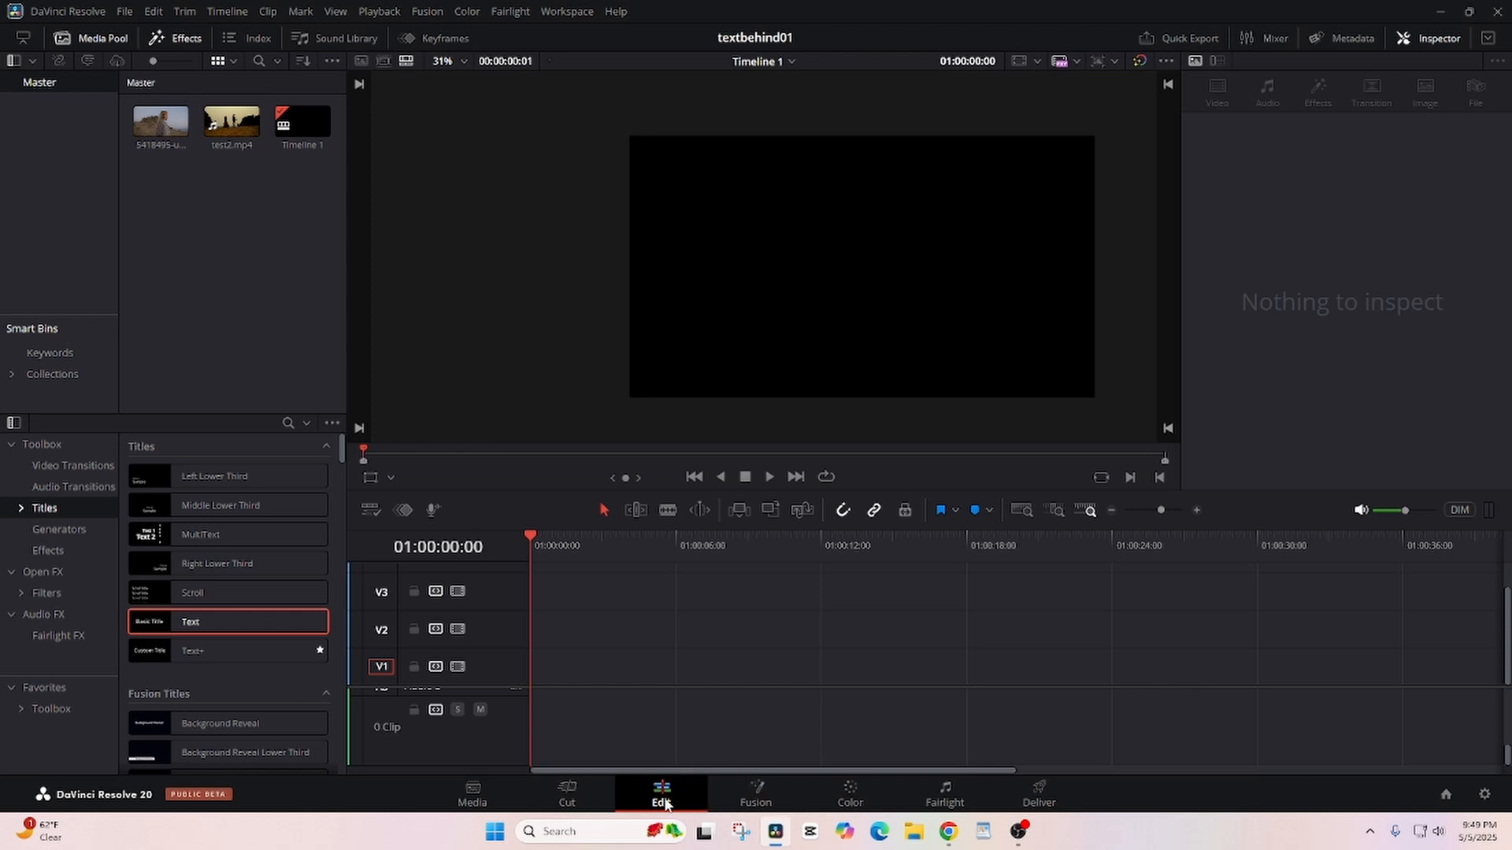
- Place test2.mp4 at the start of track V1 and put a duplicate on V2 starting at about 18 seconds
{"action": "left_click", "coordinate": [231, 121]}
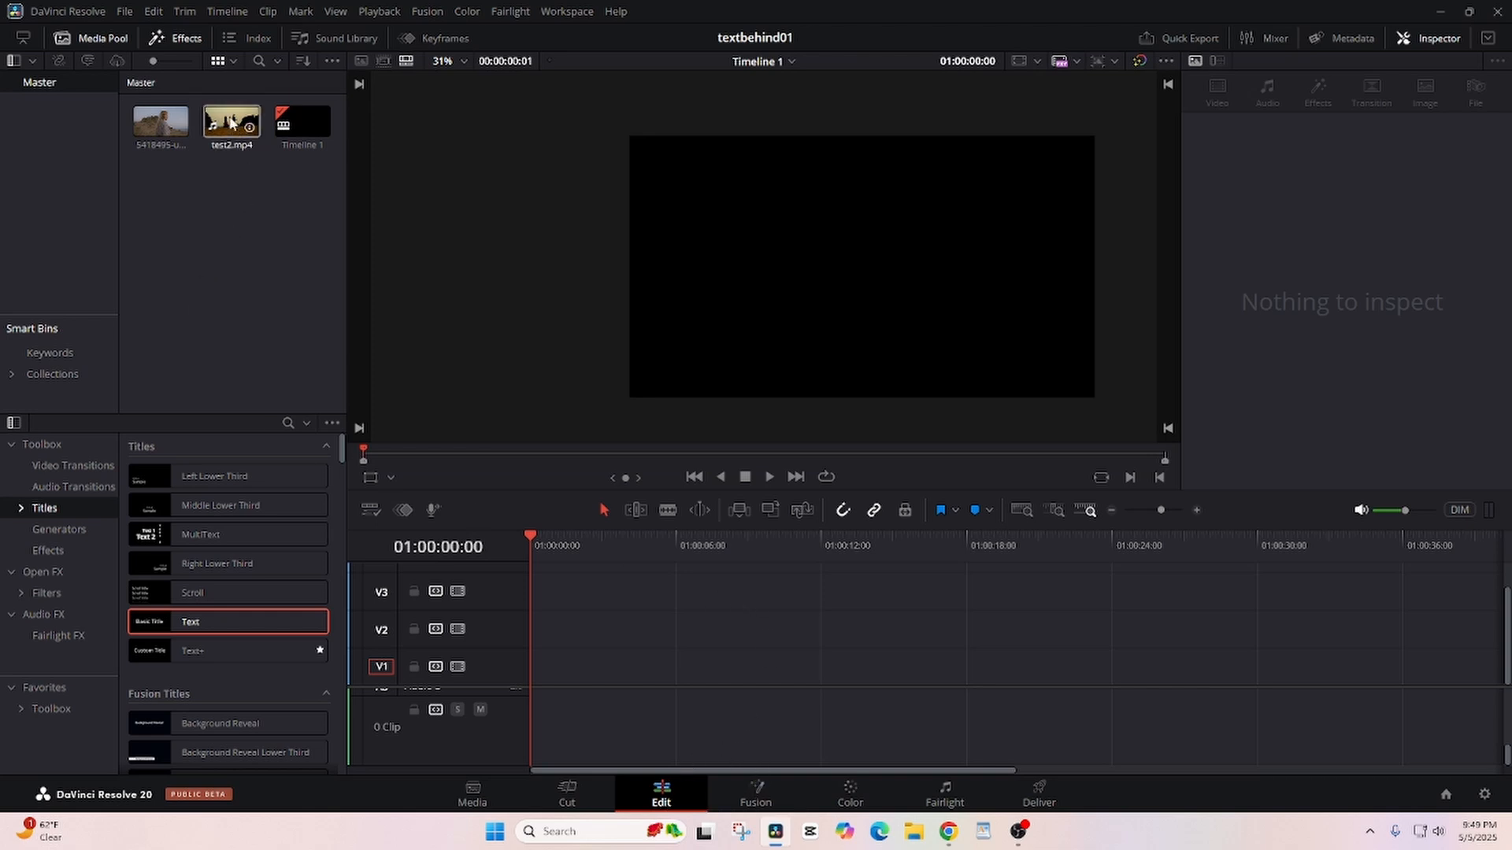
{"action": "left_click_drag", "start_coordinate": [231, 121], "coordinate": [551, 666]}
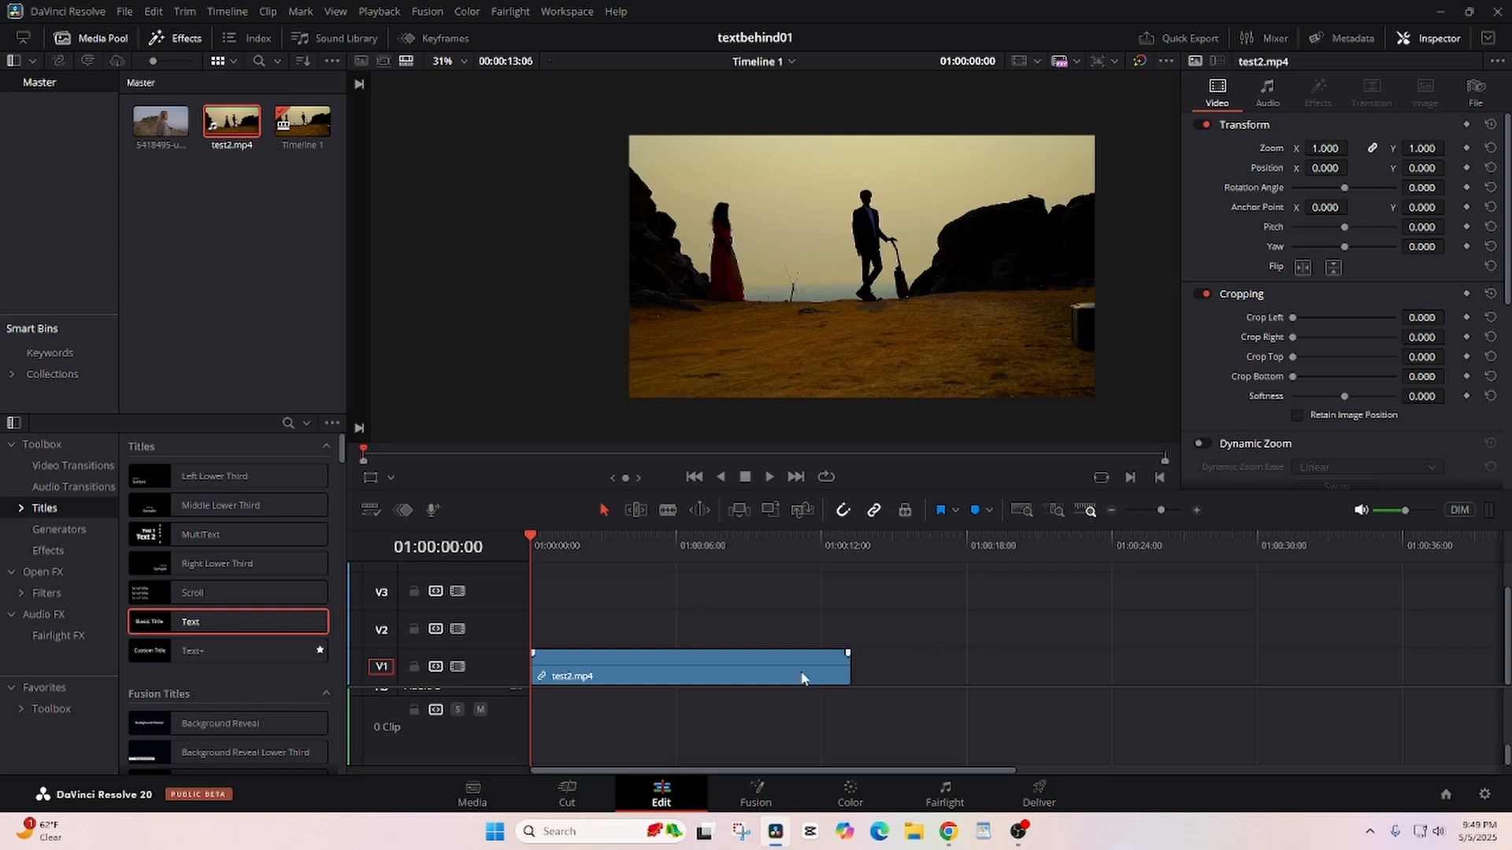
{"action": "left_click", "coordinate": [747, 671]}
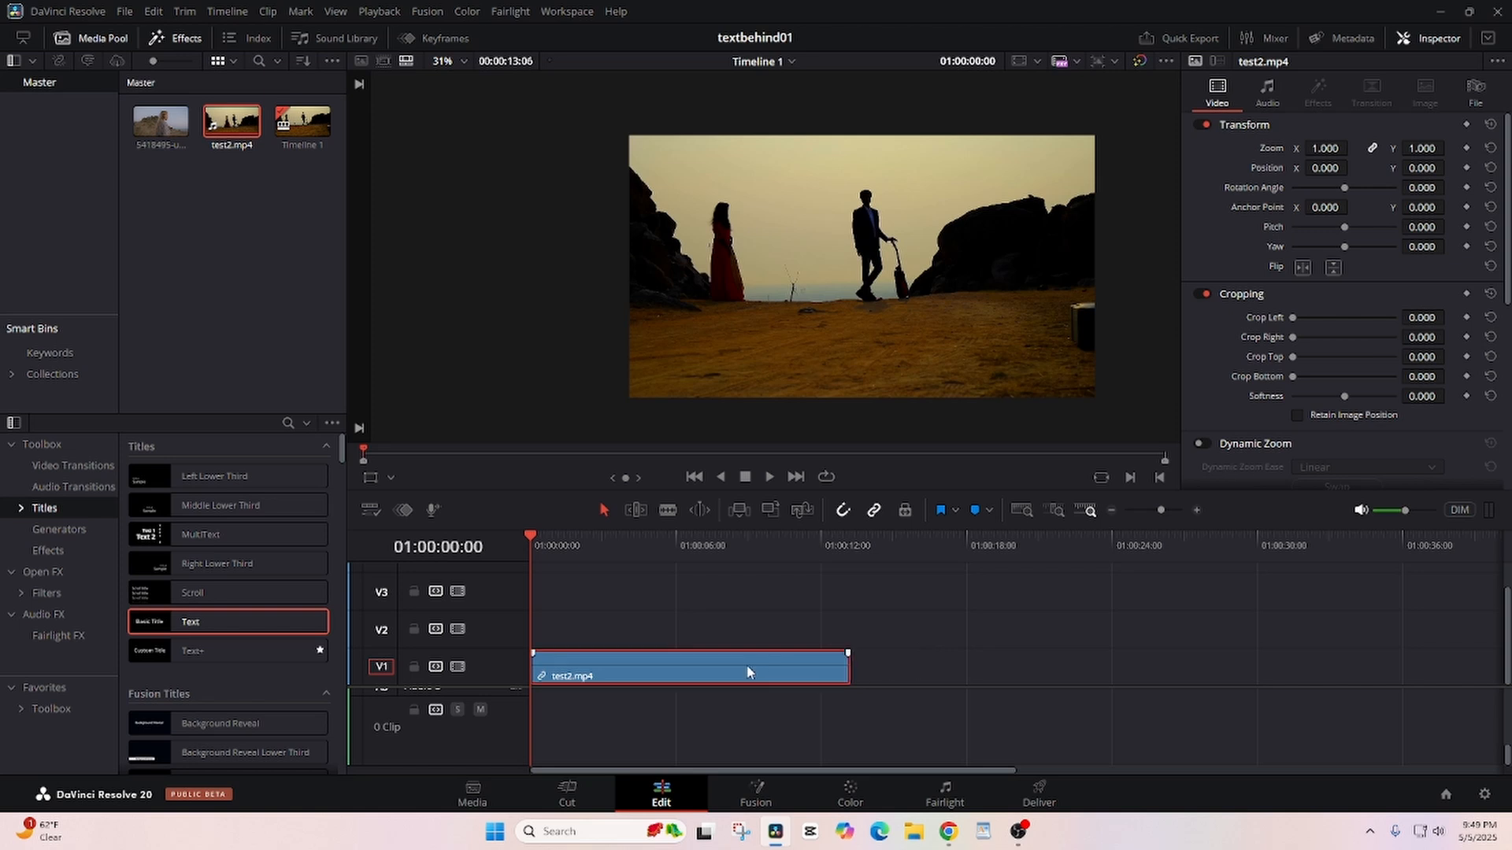
{"action": "left_click_drag", "start_coordinate": [747, 665], "coordinate": [737, 629]}
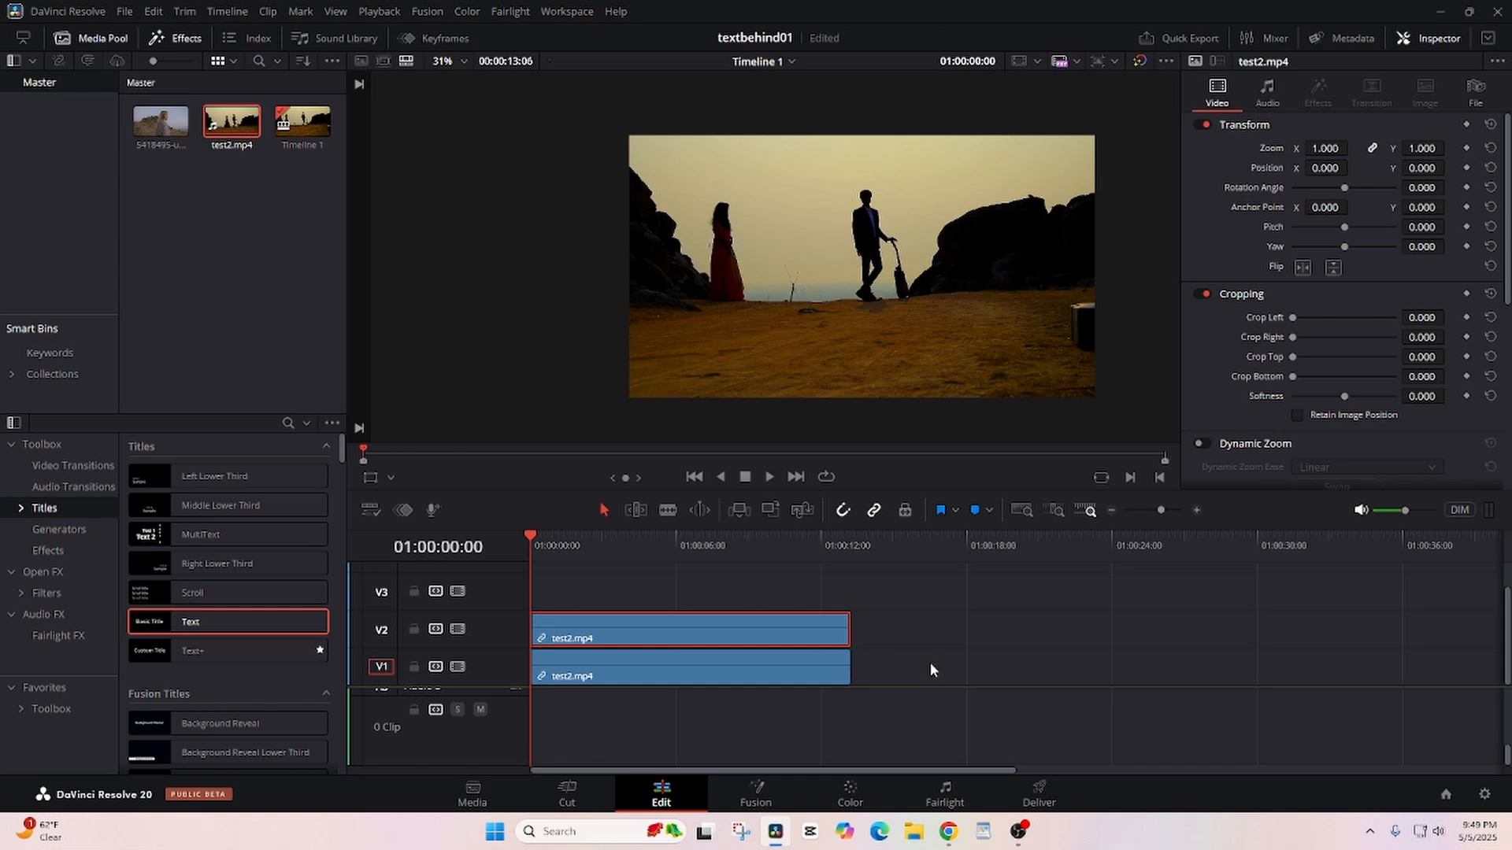
{"action": "left_click_drag", "start_coordinate": [642, 632], "coordinate": [1077, 612]}
- Open the V1 clip at its first frame on the Color page and show the Qualifier
{"action": "left_click", "coordinate": [779, 674]}
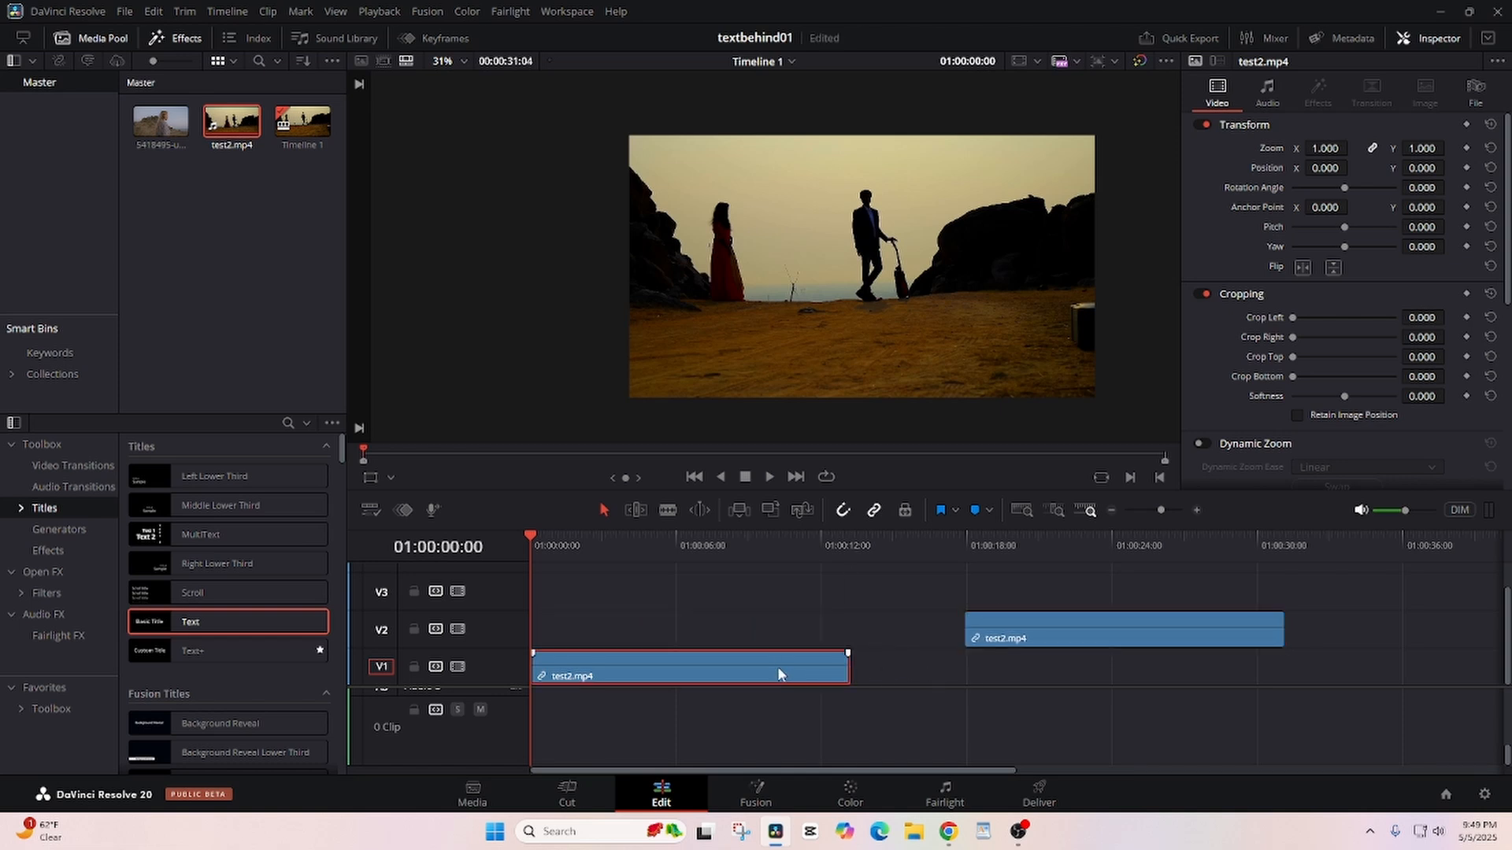
{"action": "mouse_move", "coordinate": [526, 542]}
{"action": "left_mouse_down"}
{"action": "mouse_move", "coordinate": [621, 535]}
{"action": "mouse_move", "coordinate": [502, 541]}
{"action": "left_mouse_up"}
{"action": "left_click", "coordinate": [851, 797]}
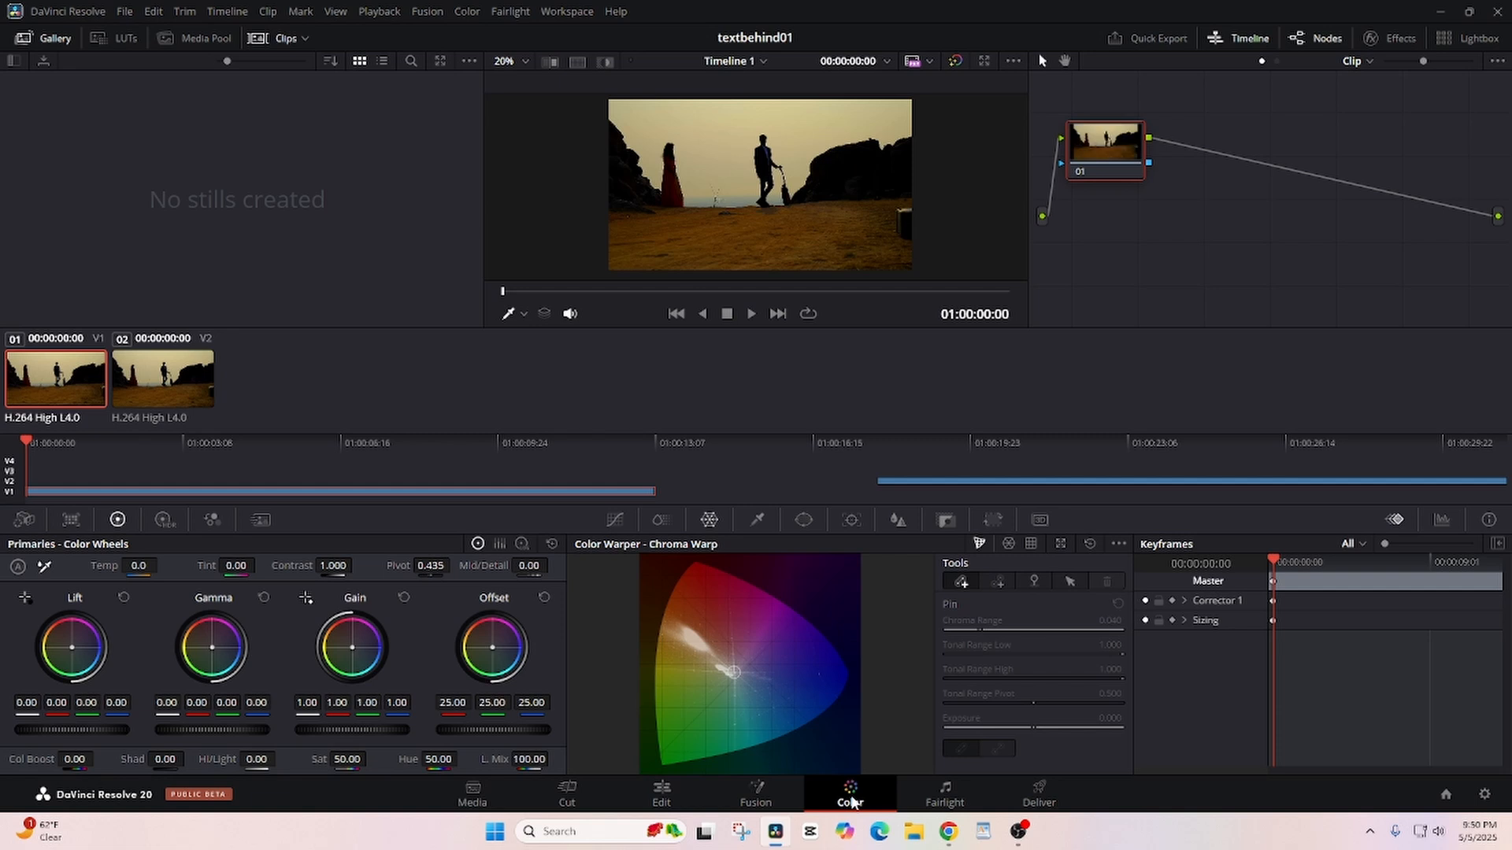
{"action": "left_click", "coordinate": [757, 522]}
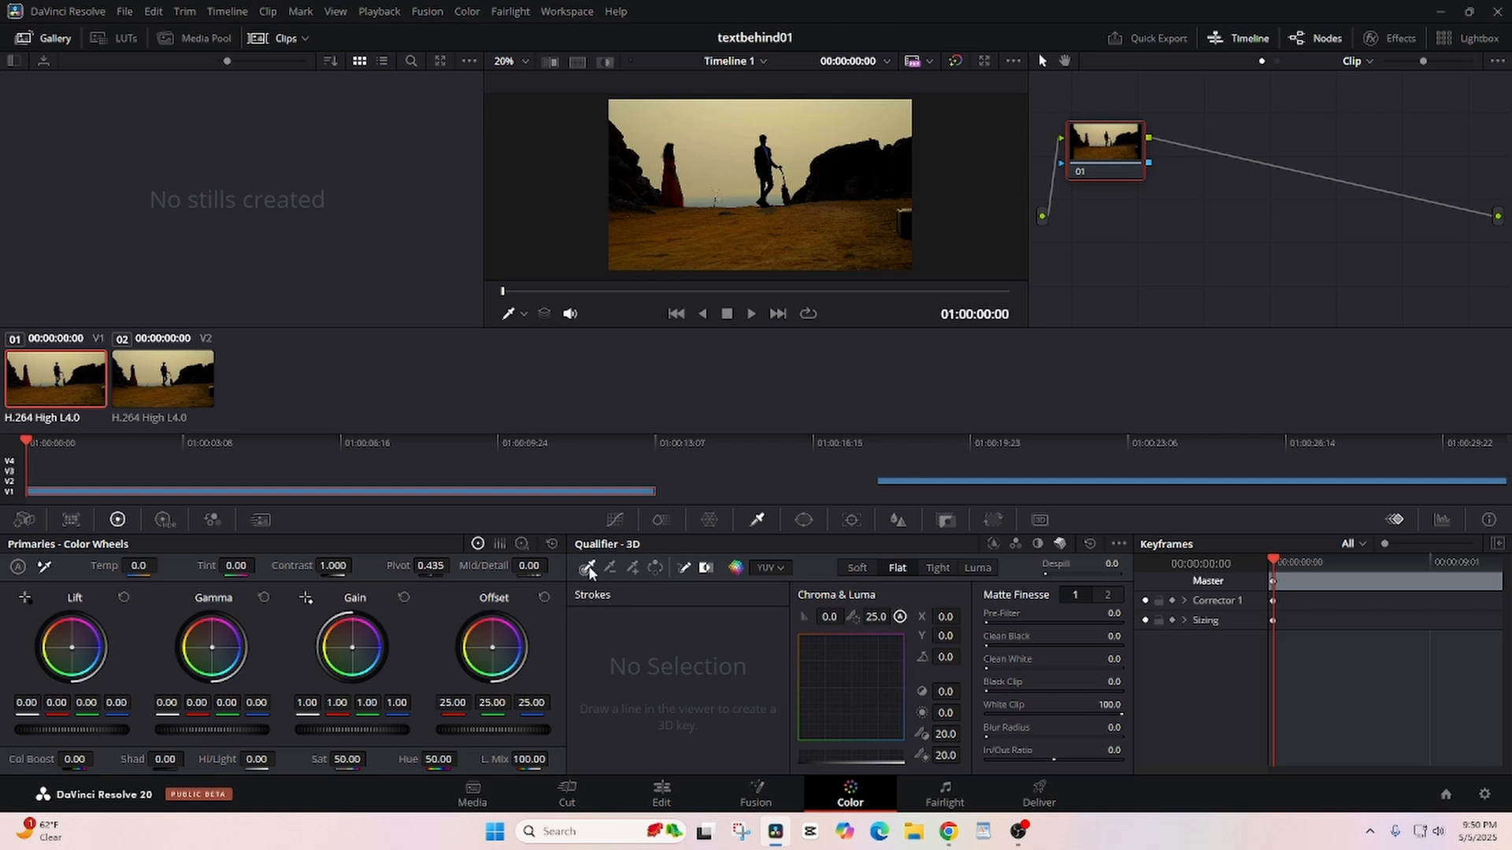
- Look through the HSL, RGB, Luminance and 3D qualifier modes, ending on 3D
{"action": "left_click", "coordinate": [992, 544]}
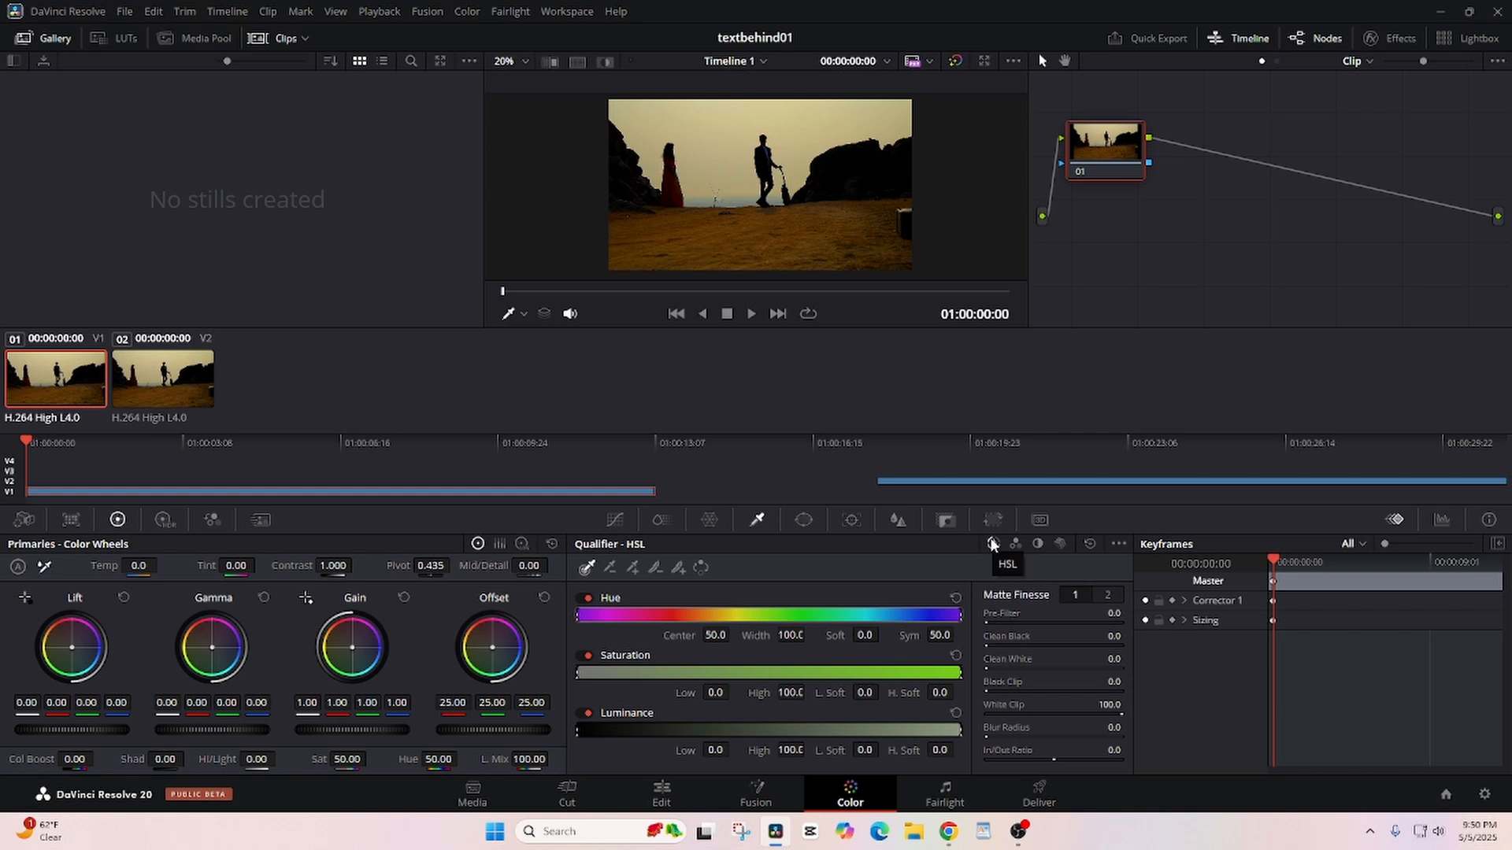
{"action": "left_click", "coordinate": [1016, 544]}
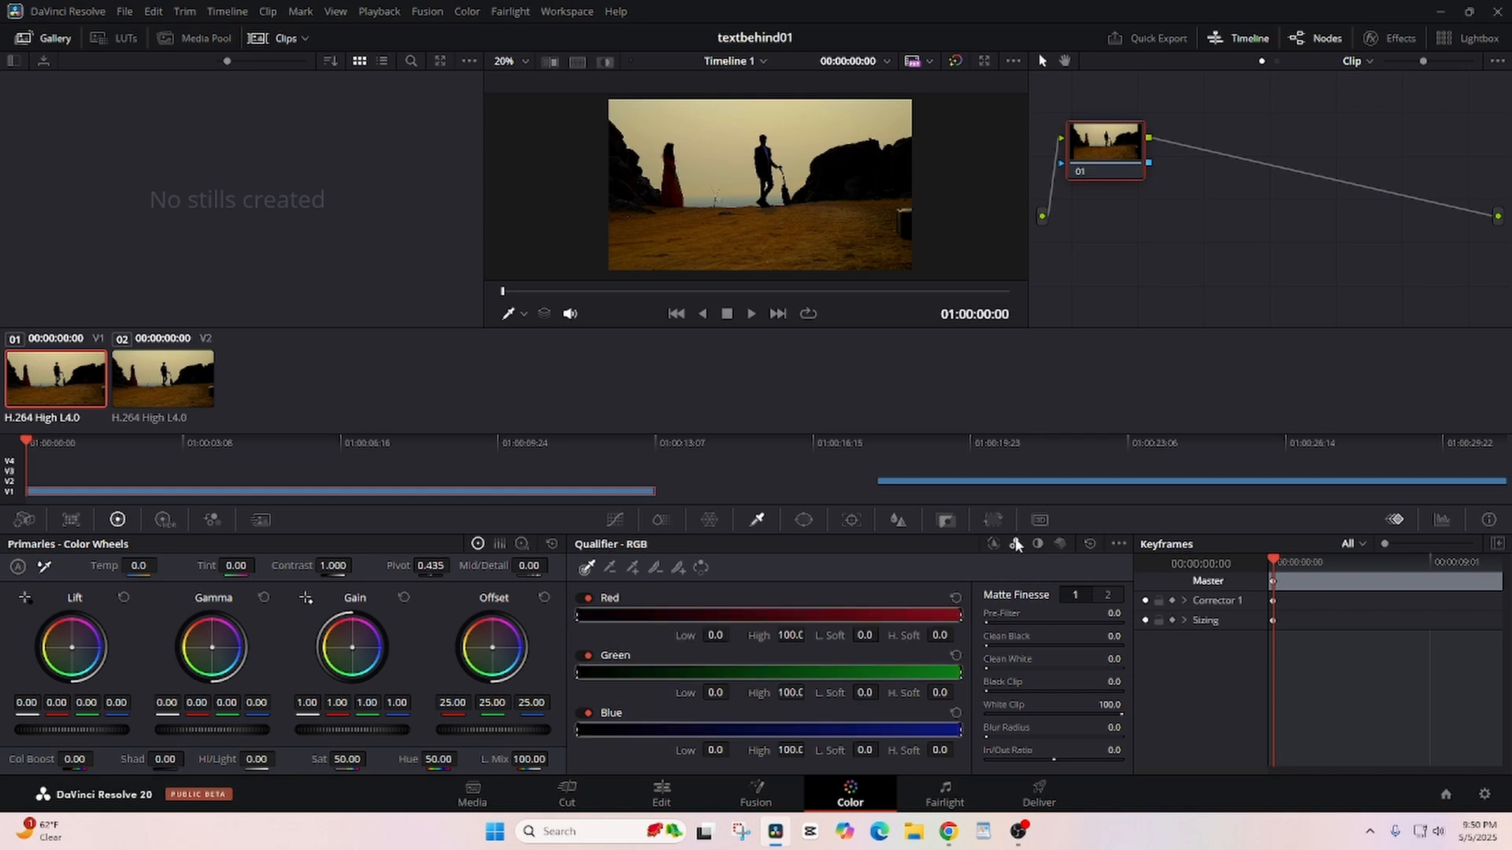
{"action": "left_click", "coordinate": [1038, 545]}
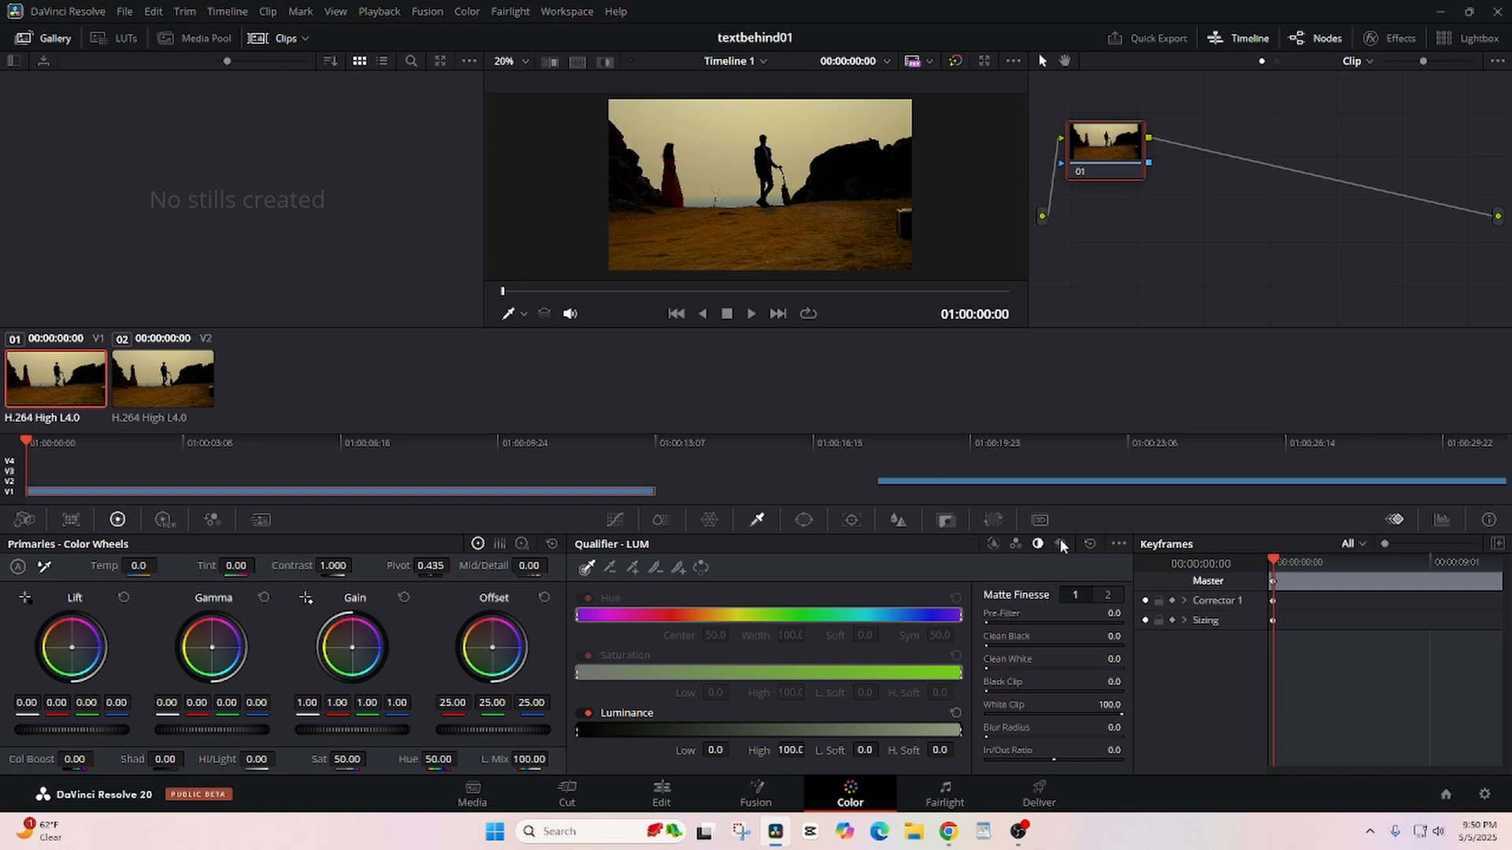
{"action": "left_click", "coordinate": [1061, 544]}
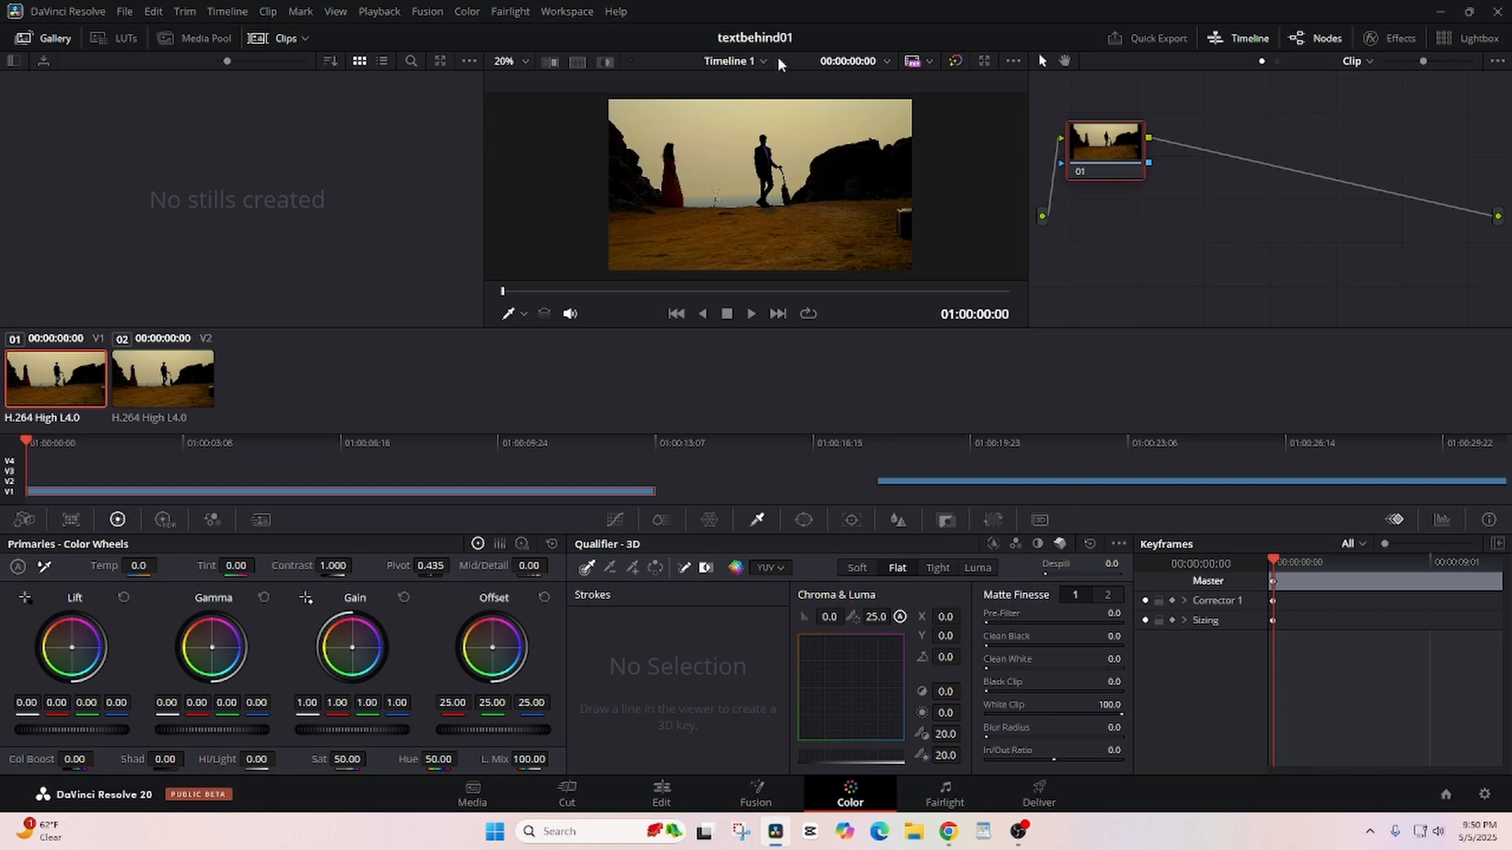
- Sample the sky with a 3D qualifier stroke, turn on Highlight and invert the selection
{"action": "mouse_move", "coordinate": [881, 120]}
{"action": "left_mouse_down"}
{"action": "mouse_move", "coordinate": [829, 130]}
{"action": "mouse_move", "coordinate": [856, 102]}
{"action": "mouse_move", "coordinate": [896, 100]}
{"action": "mouse_move", "coordinate": [742, 110]}
{"action": "mouse_move", "coordinate": [718, 177]}
{"action": "mouse_move", "coordinate": [745, 127]}
{"action": "mouse_move", "coordinate": [649, 120]}
{"action": "mouse_move", "coordinate": [654, 168]}
{"action": "mouse_move", "coordinate": [655, 145]}
{"action": "mouse_move", "coordinate": [613, 100]}
{"action": "mouse_move", "coordinate": [809, 128]}
{"action": "mouse_move", "coordinate": [897, 118]}
{"action": "left_mouse_up"}
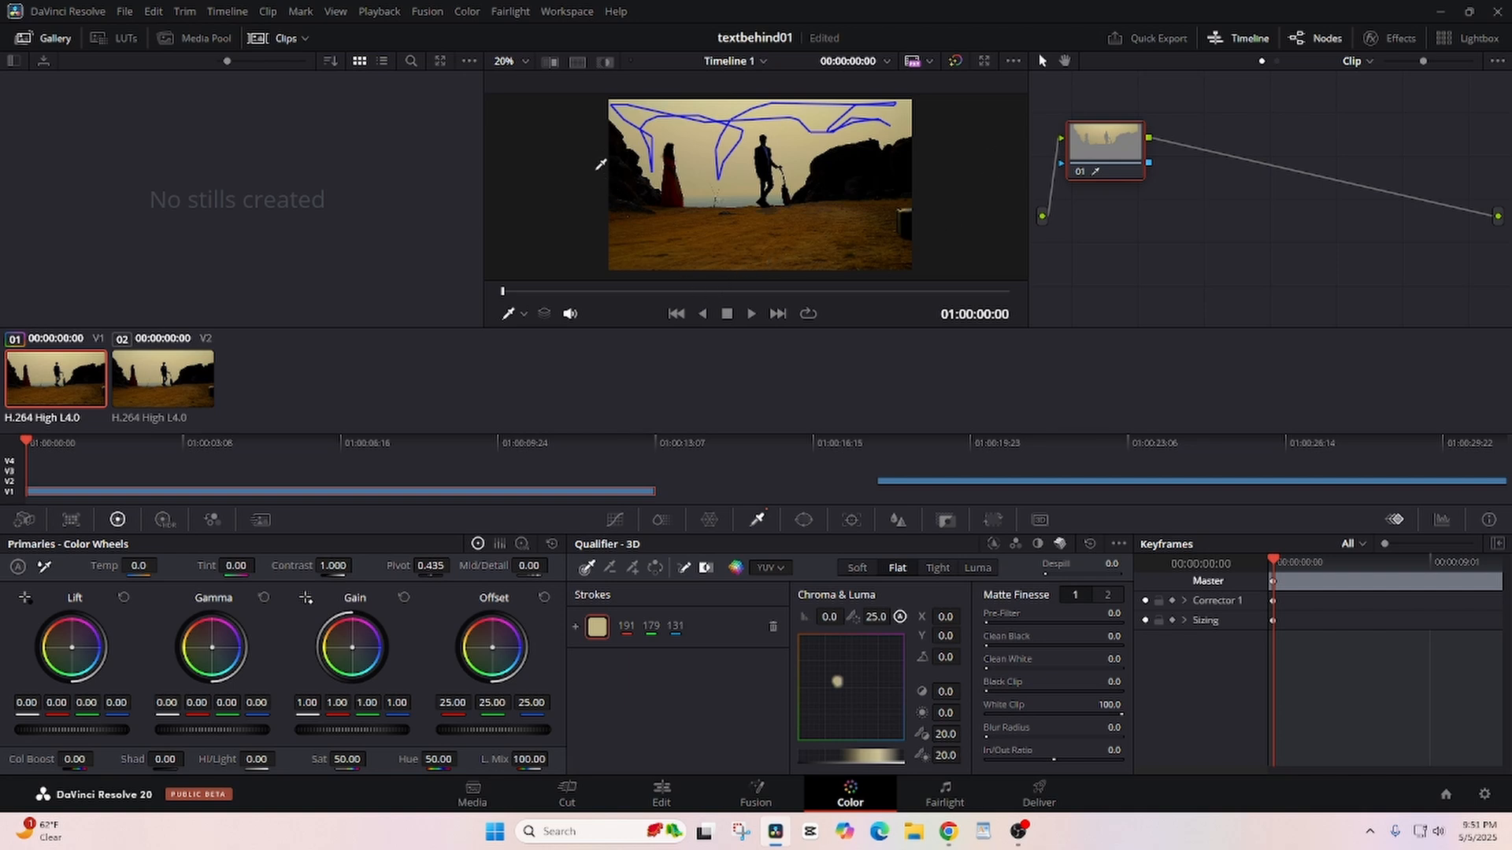
{"action": "left_click", "coordinate": [605, 67]}
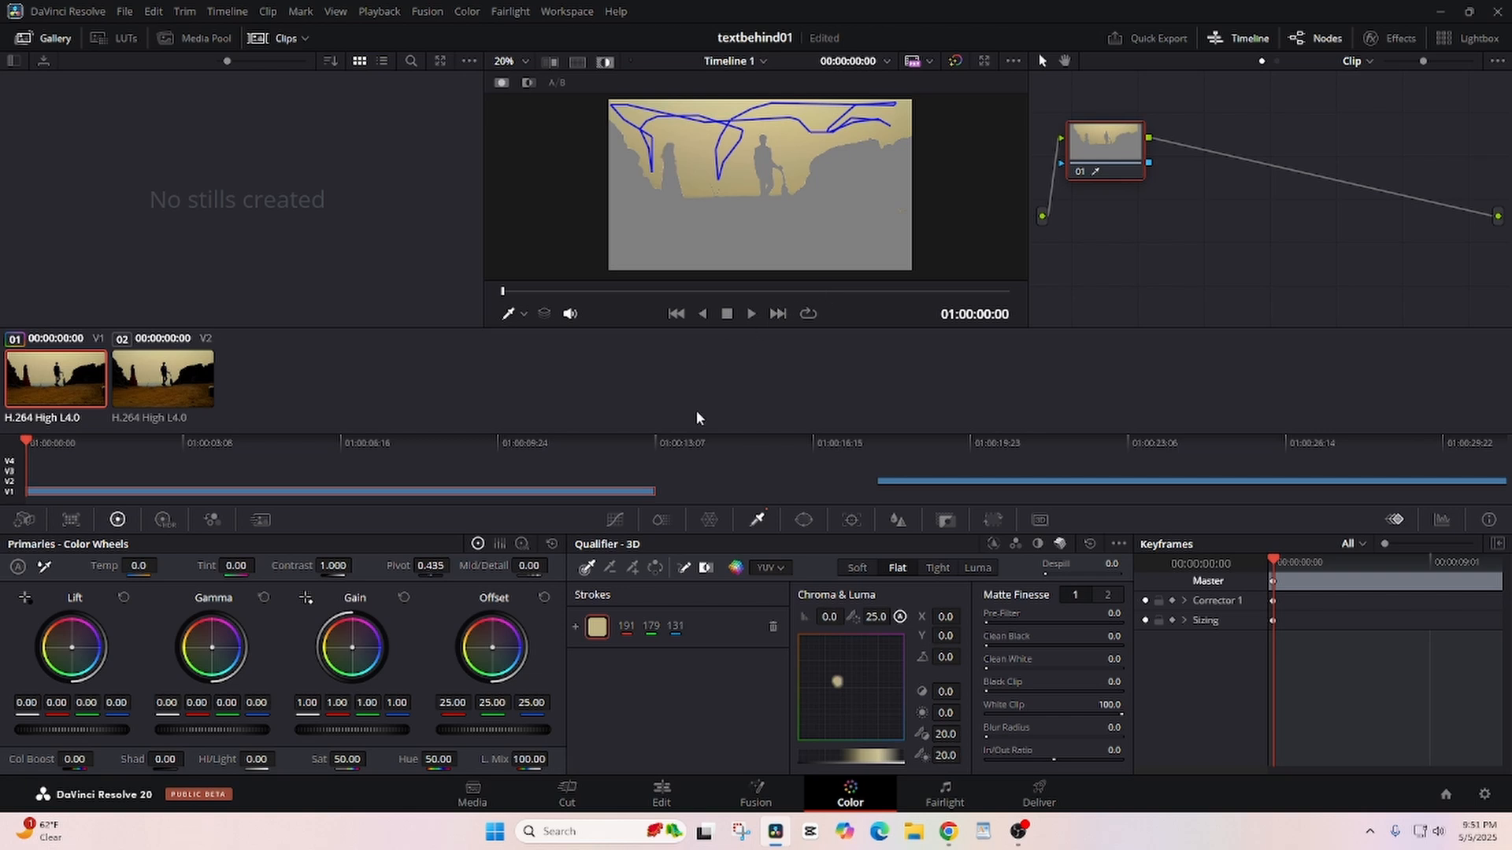
{"action": "left_click", "coordinate": [655, 567]}
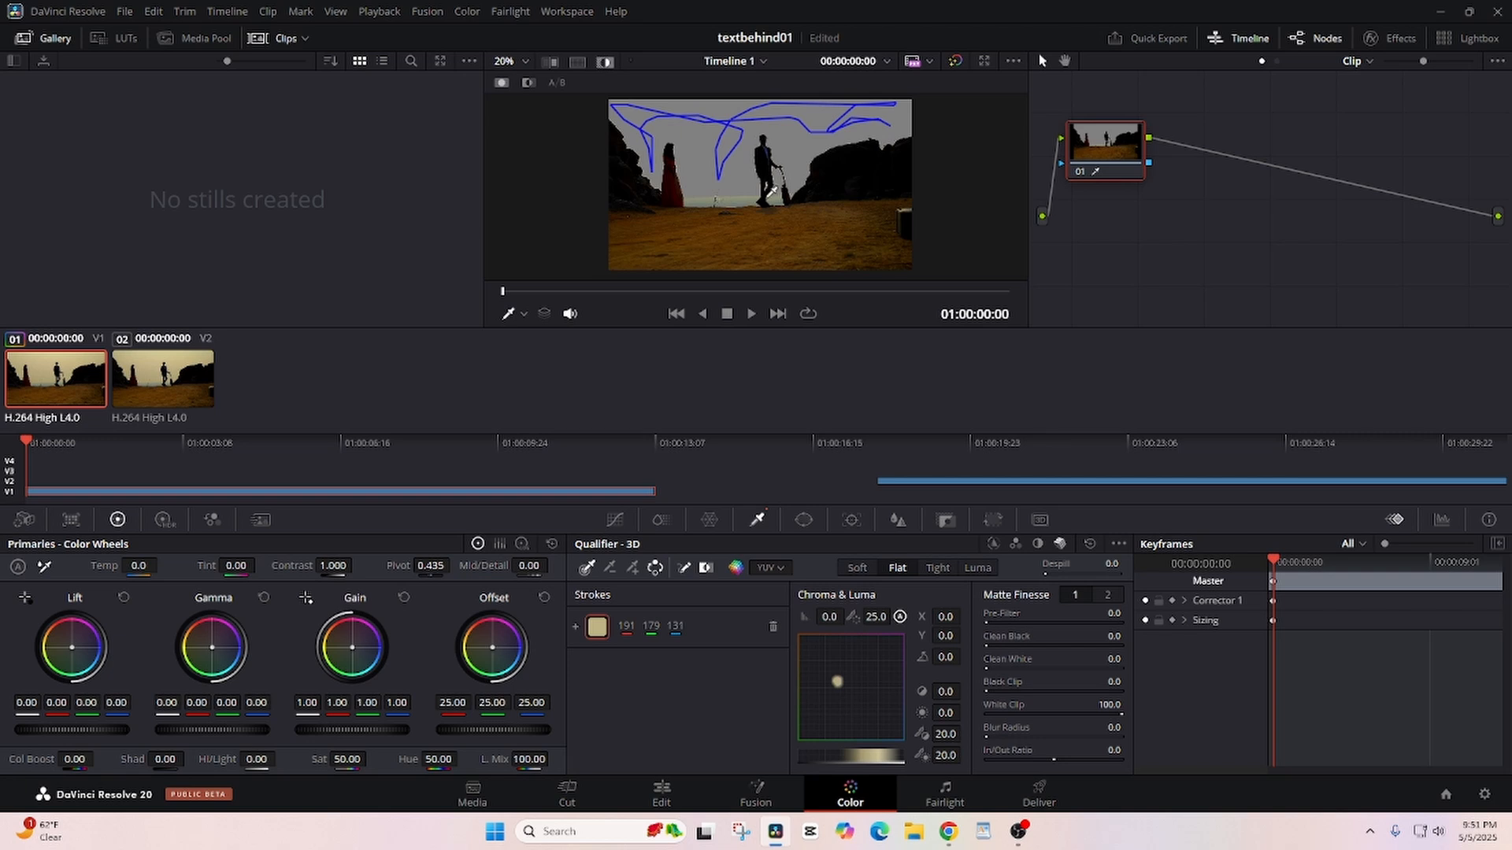
- Refine the key around the walking man with Pre-Filter 29.3 and Clean Black 9.8, and save the project
{"action": "scroll", "coordinate": [771, 190], "scroll_direction": "up", "scroll_amount": 1}
{"action": "scroll", "coordinate": [774, 190], "scroll_direction": "up", "scroll_amount": 6}
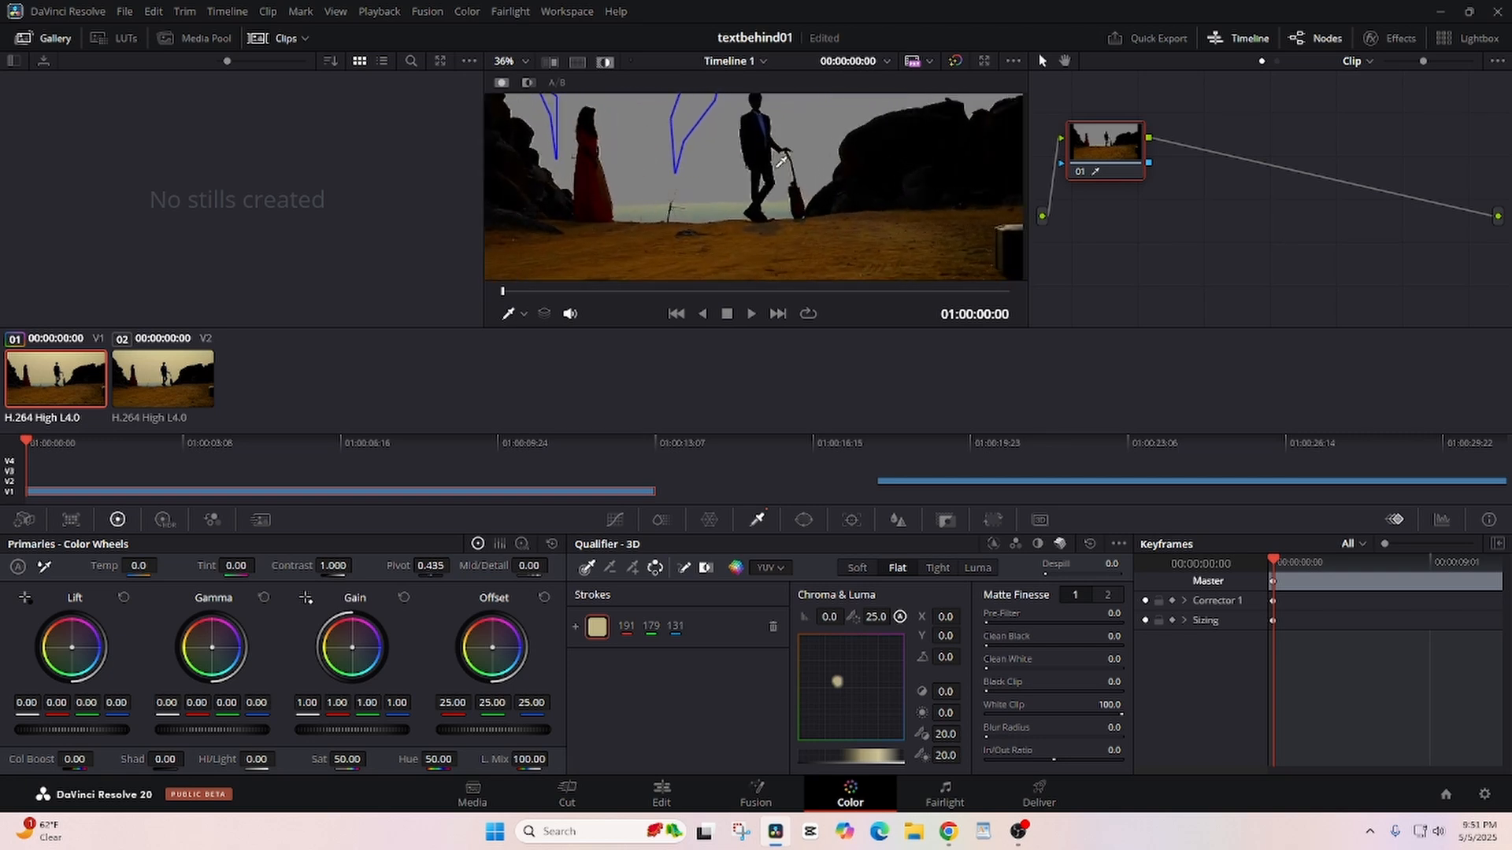
{"action": "scroll", "coordinate": [782, 159], "scroll_direction": "up", "scroll_amount": 3}
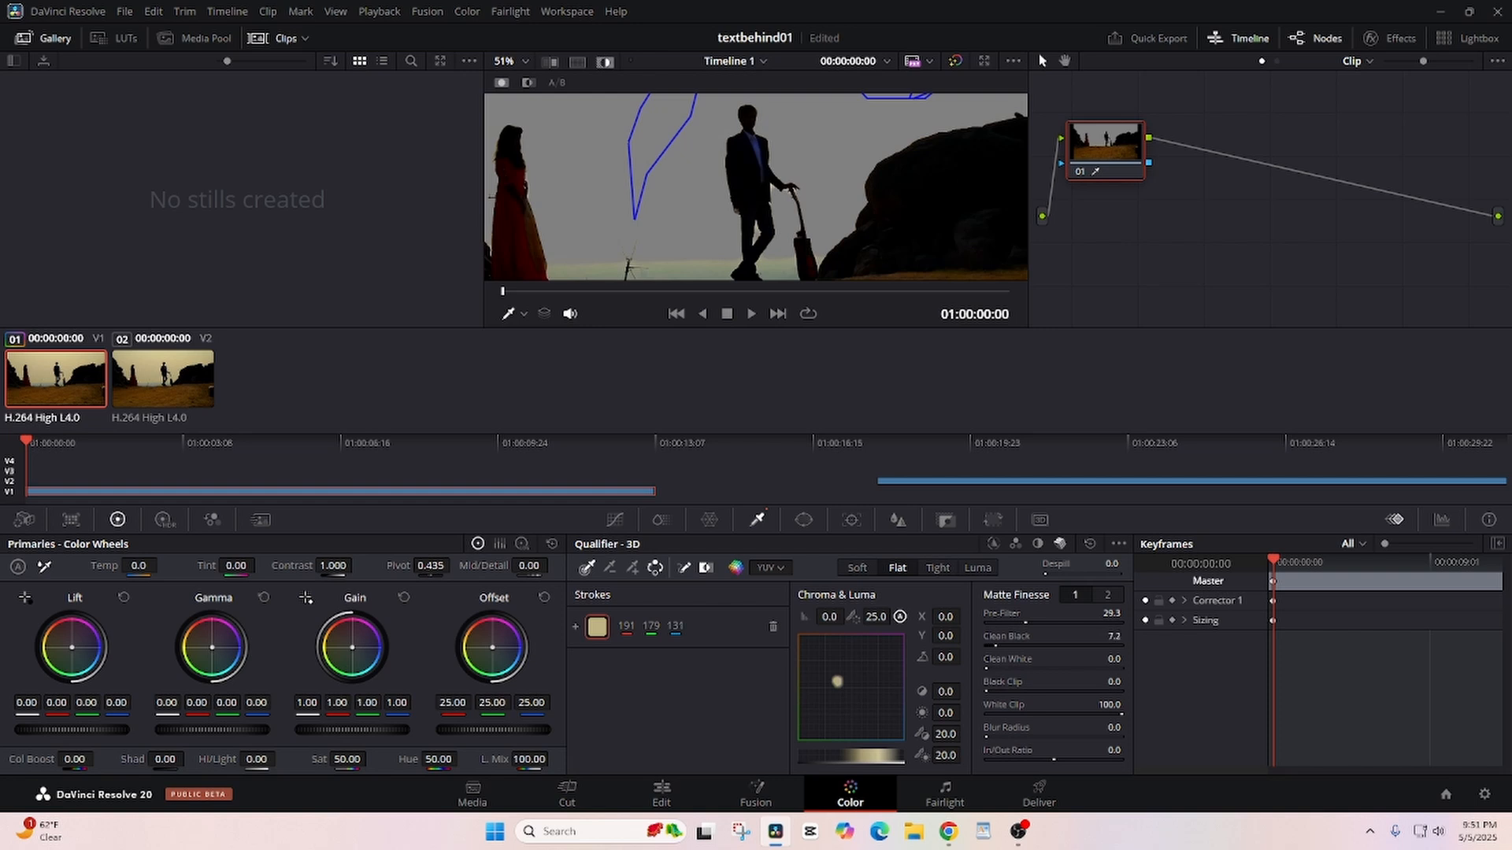
{"action": "left_click_drag", "start_coordinate": [998, 646], "coordinate": [999, 647]}
{"action": "key", "text": "ctrl+s"}
- Add an alpha output to the node graph and connect node 01's key output to it
{"action": "scroll", "coordinate": [846, 228], "scroll_direction": "down", "scroll_amount": 3}
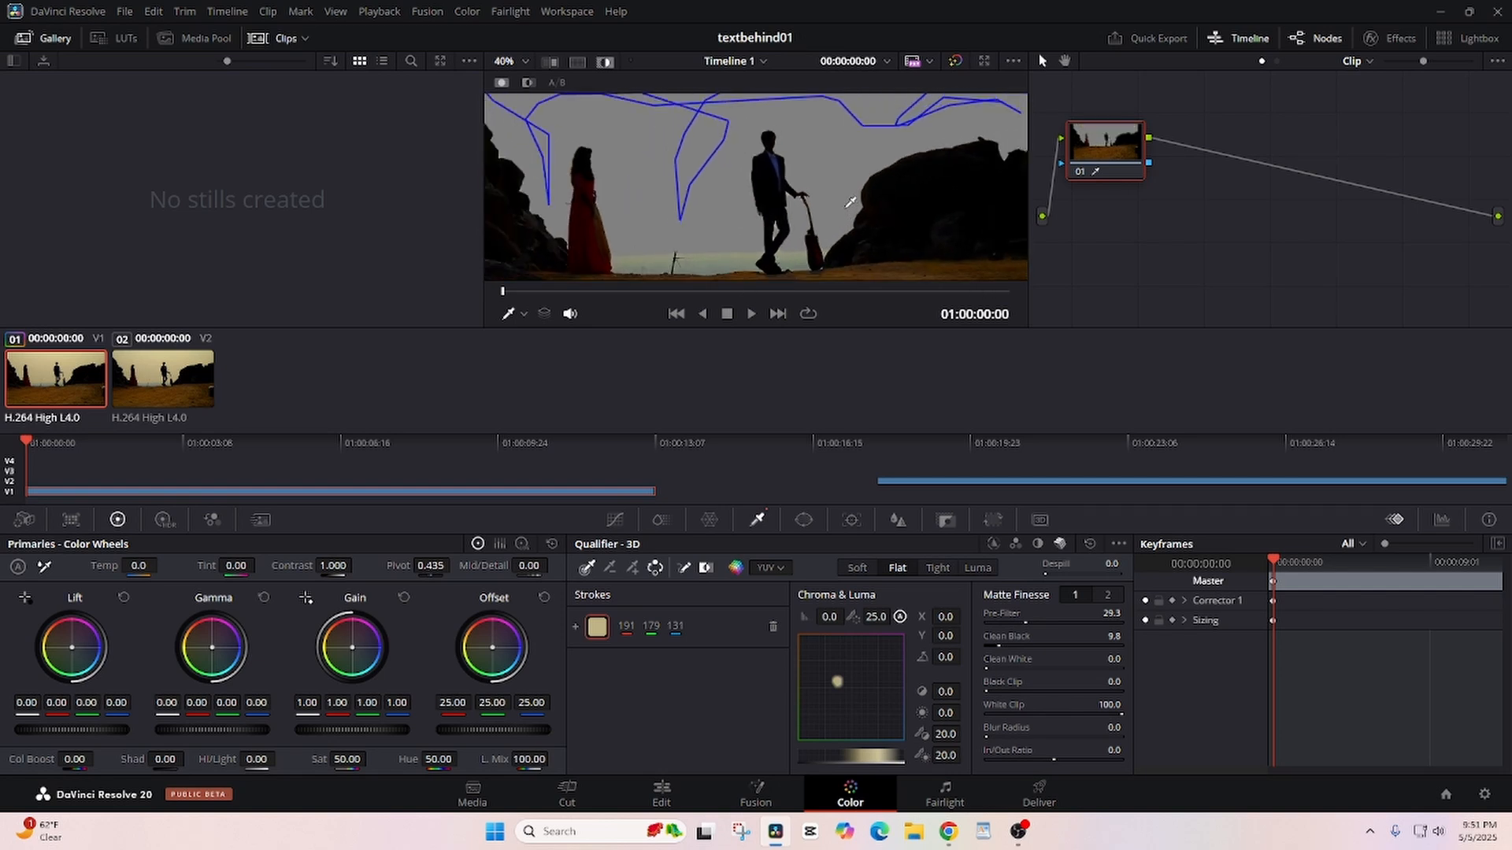
{"action": "scroll", "coordinate": [850, 203], "scroll_direction": "down", "scroll_amount": 5}
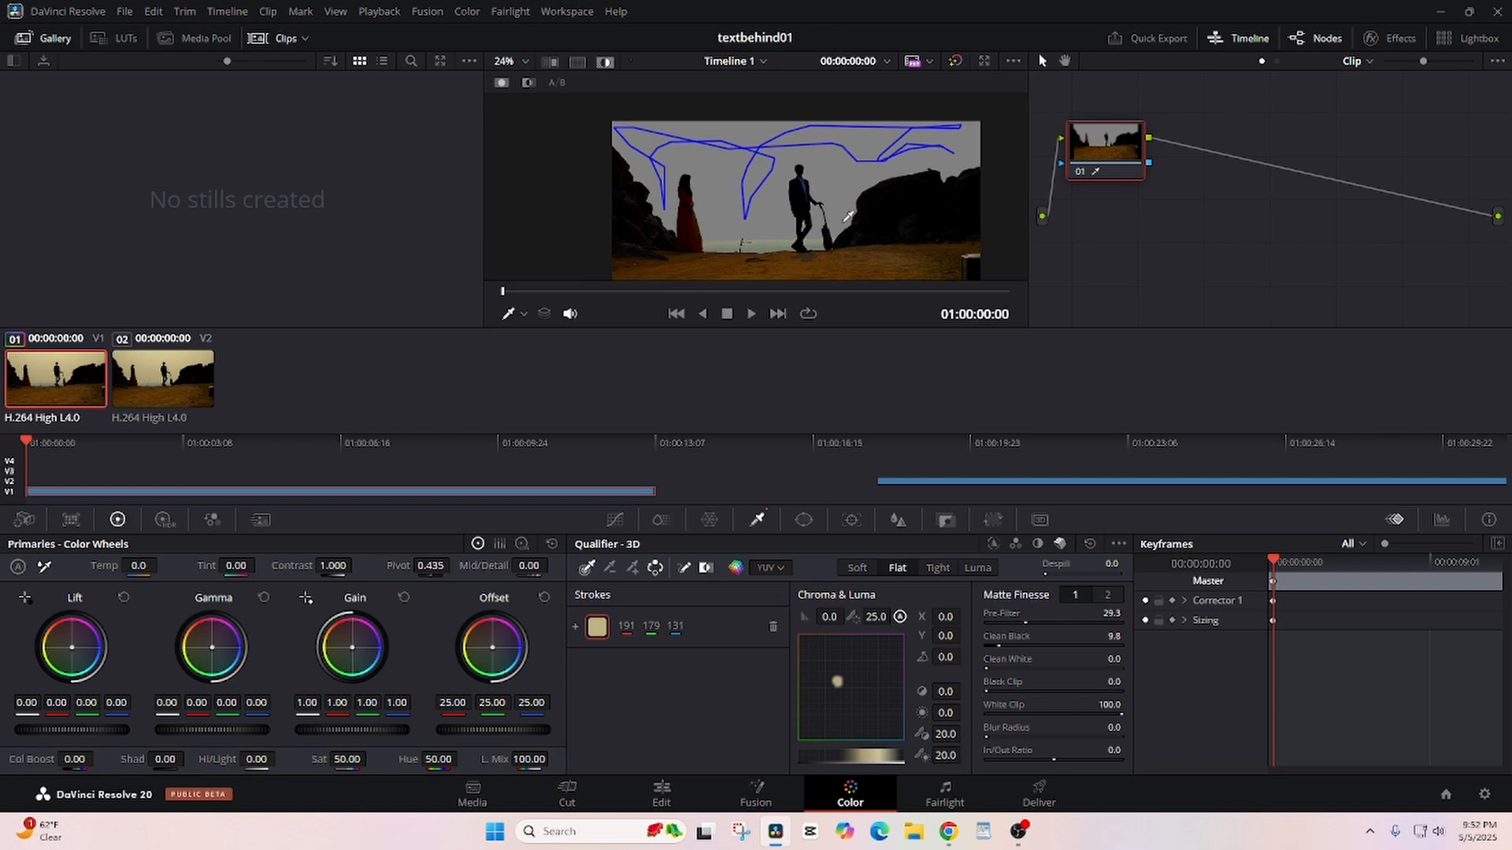
{"action": "scroll", "coordinate": [848, 215], "scroll_direction": "down", "scroll_amount": 2}
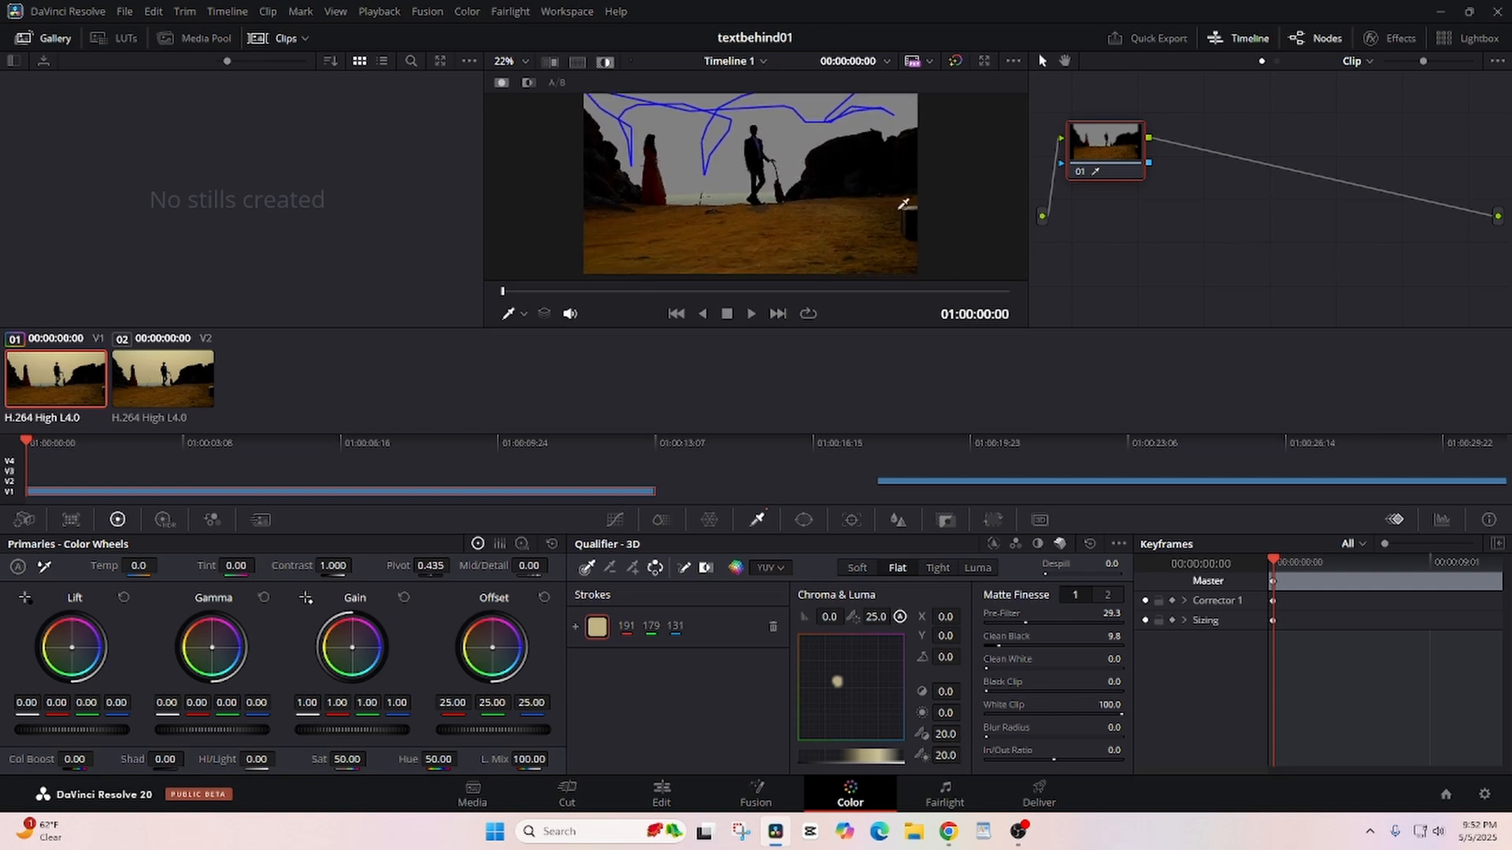
{"action": "right_click", "coordinate": [1237, 242]}
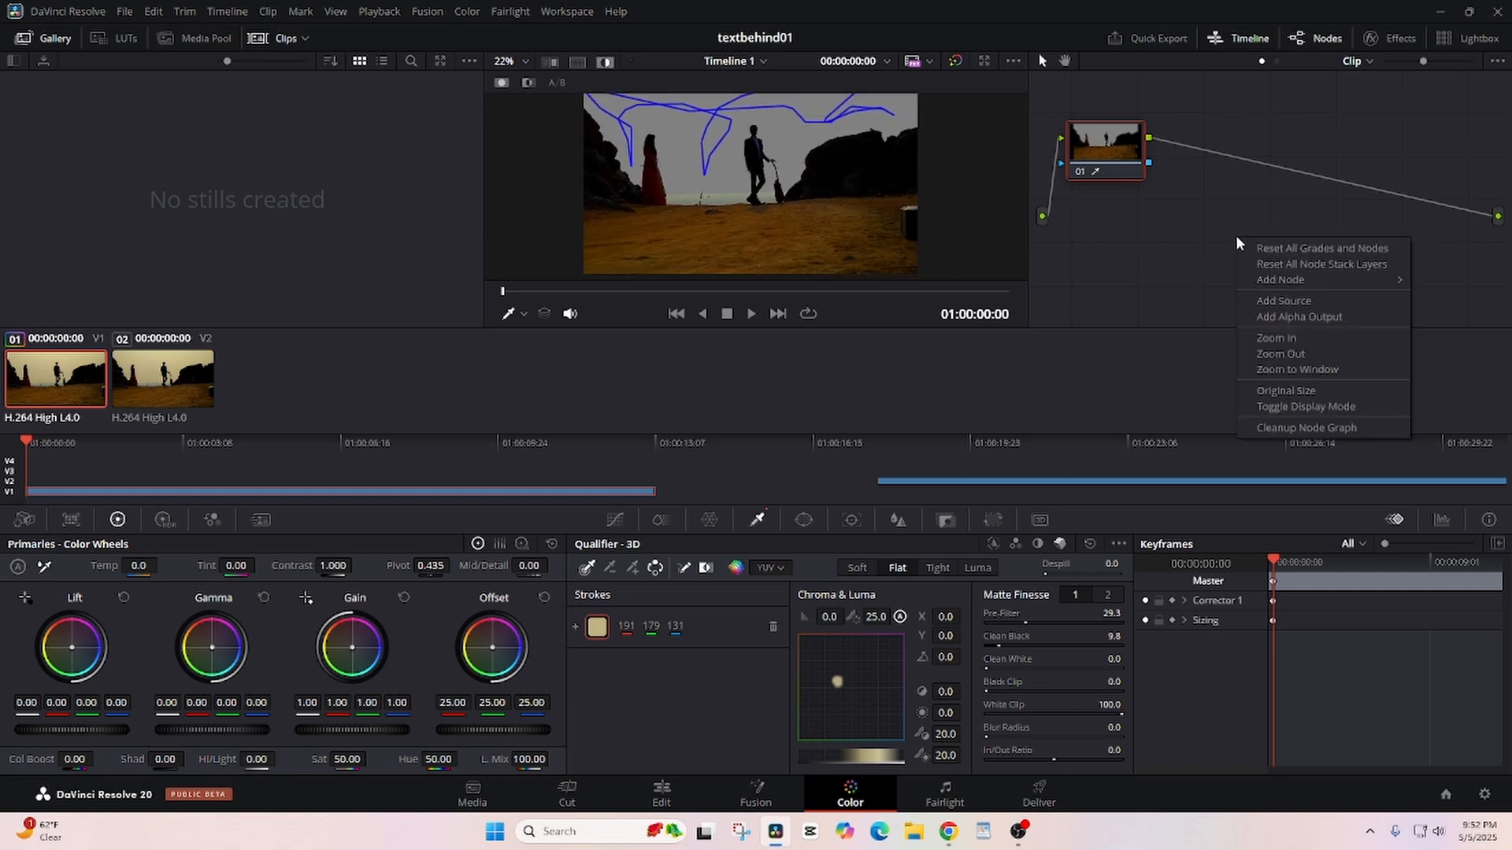
{"action": "left_click", "coordinate": [1281, 318]}
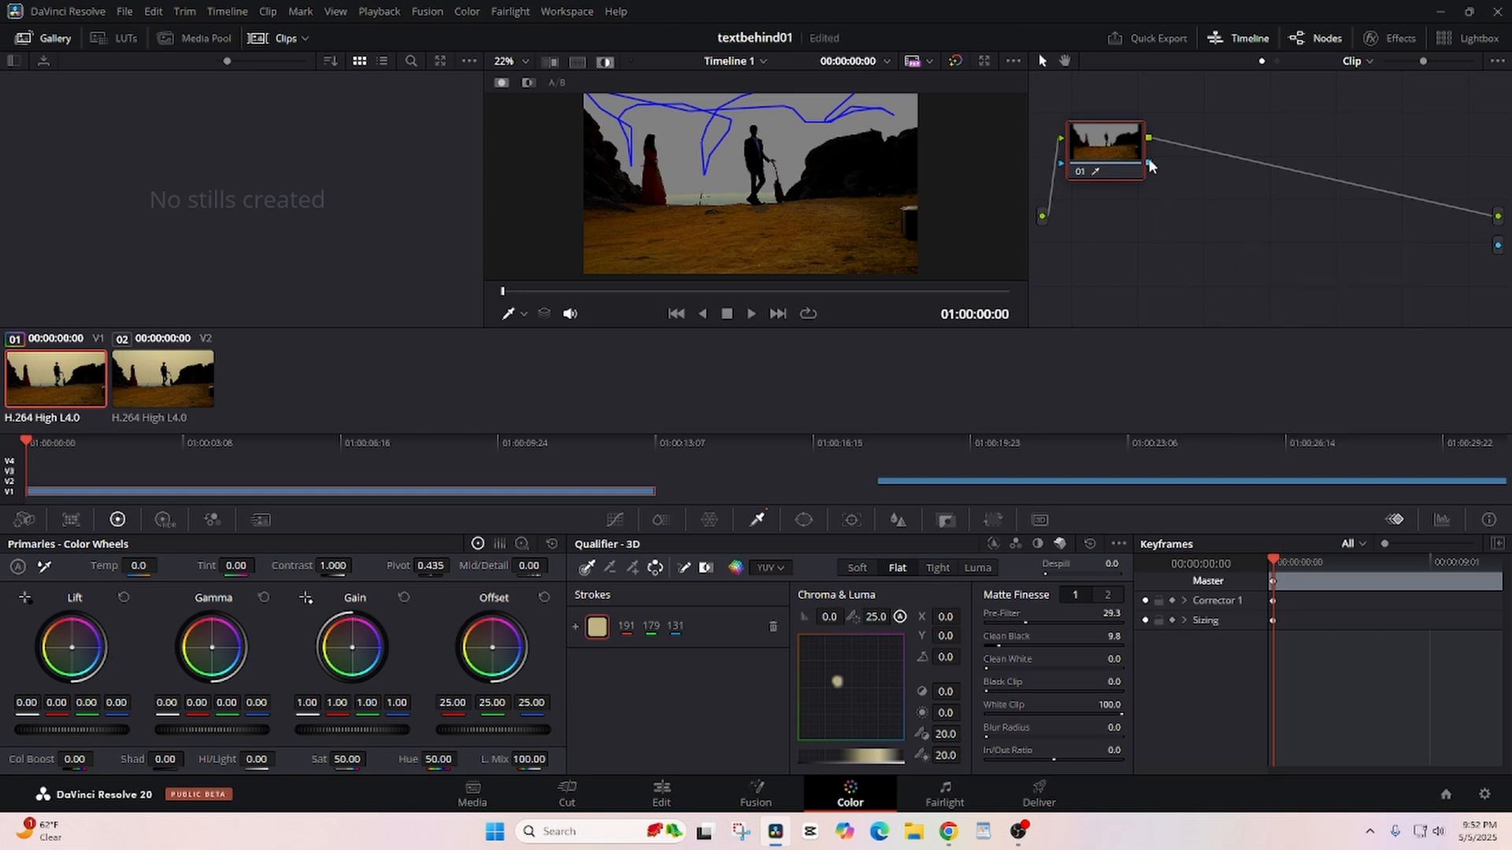
{"action": "left_click_drag", "start_coordinate": [1150, 162], "coordinate": [1498, 244]}
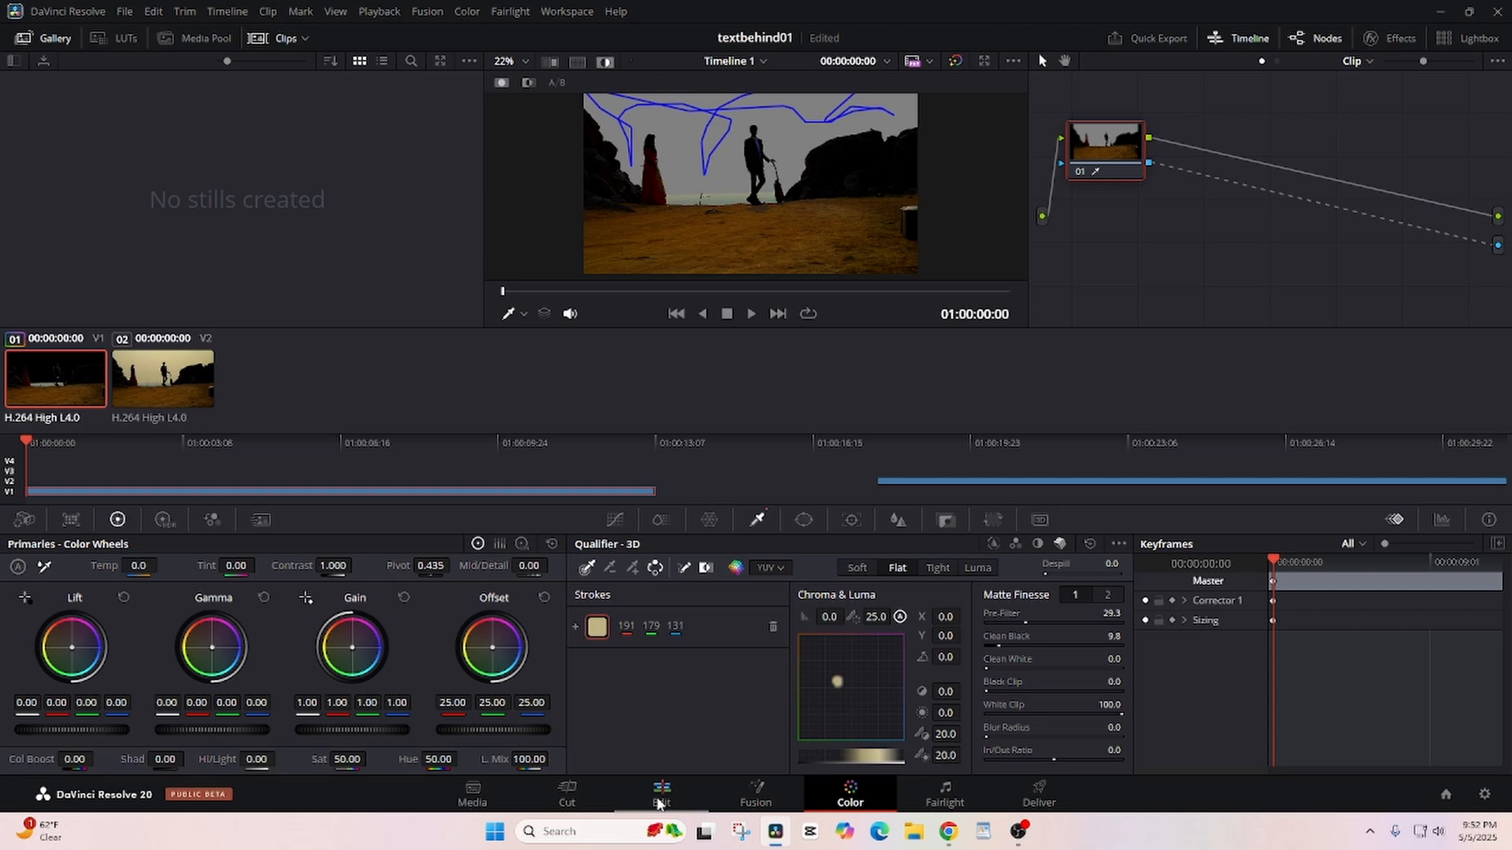
- Return to the Edit page, move the keyed clip from V1 up to V3 and unlink its video and audio
{"action": "left_click", "coordinate": [660, 802]}
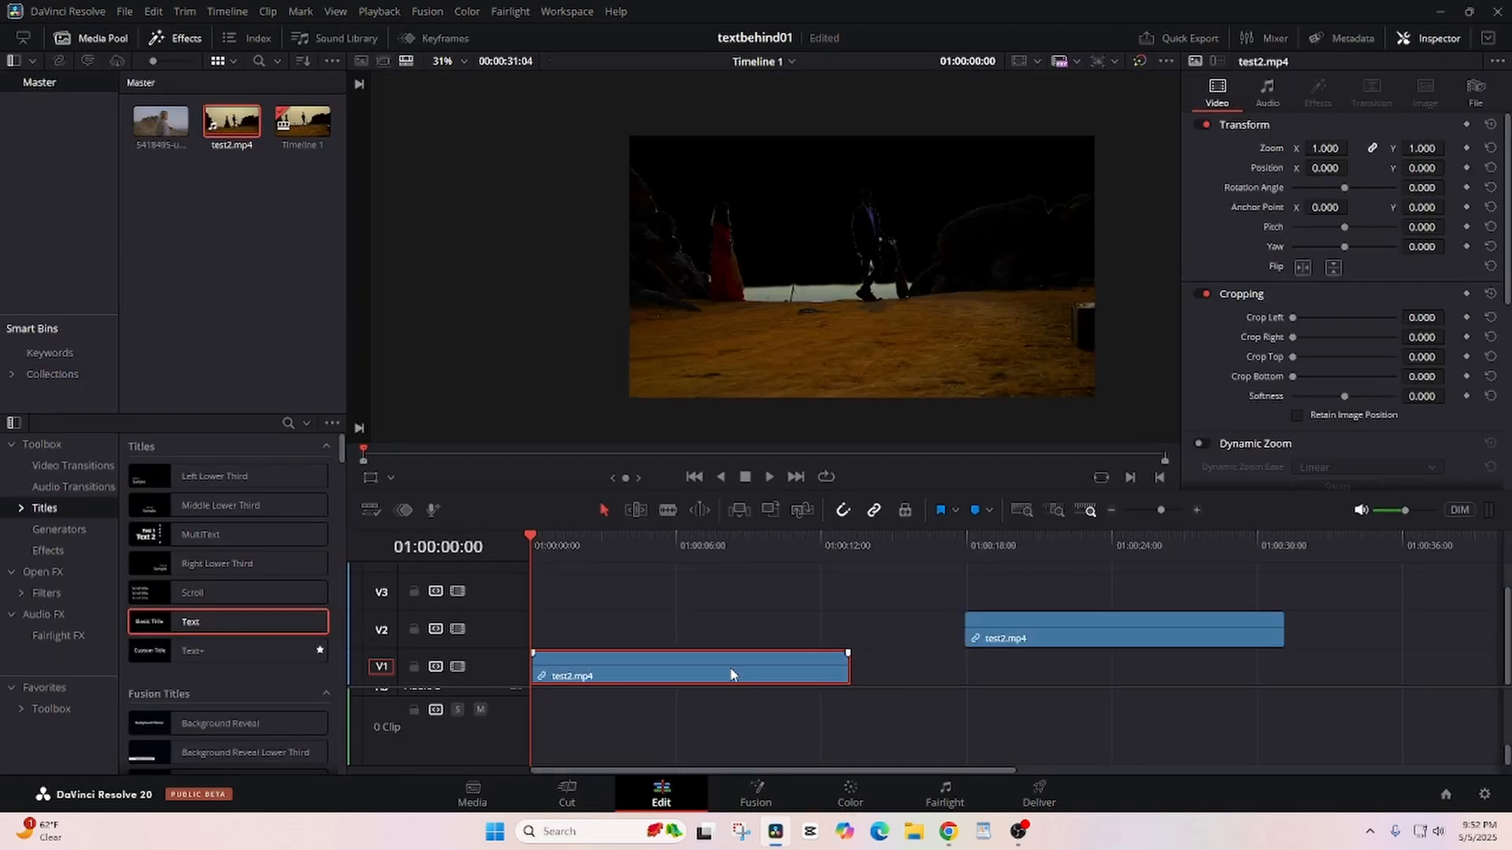
{"action": "left_click_drag", "start_coordinate": [732, 674], "coordinate": [722, 596]}
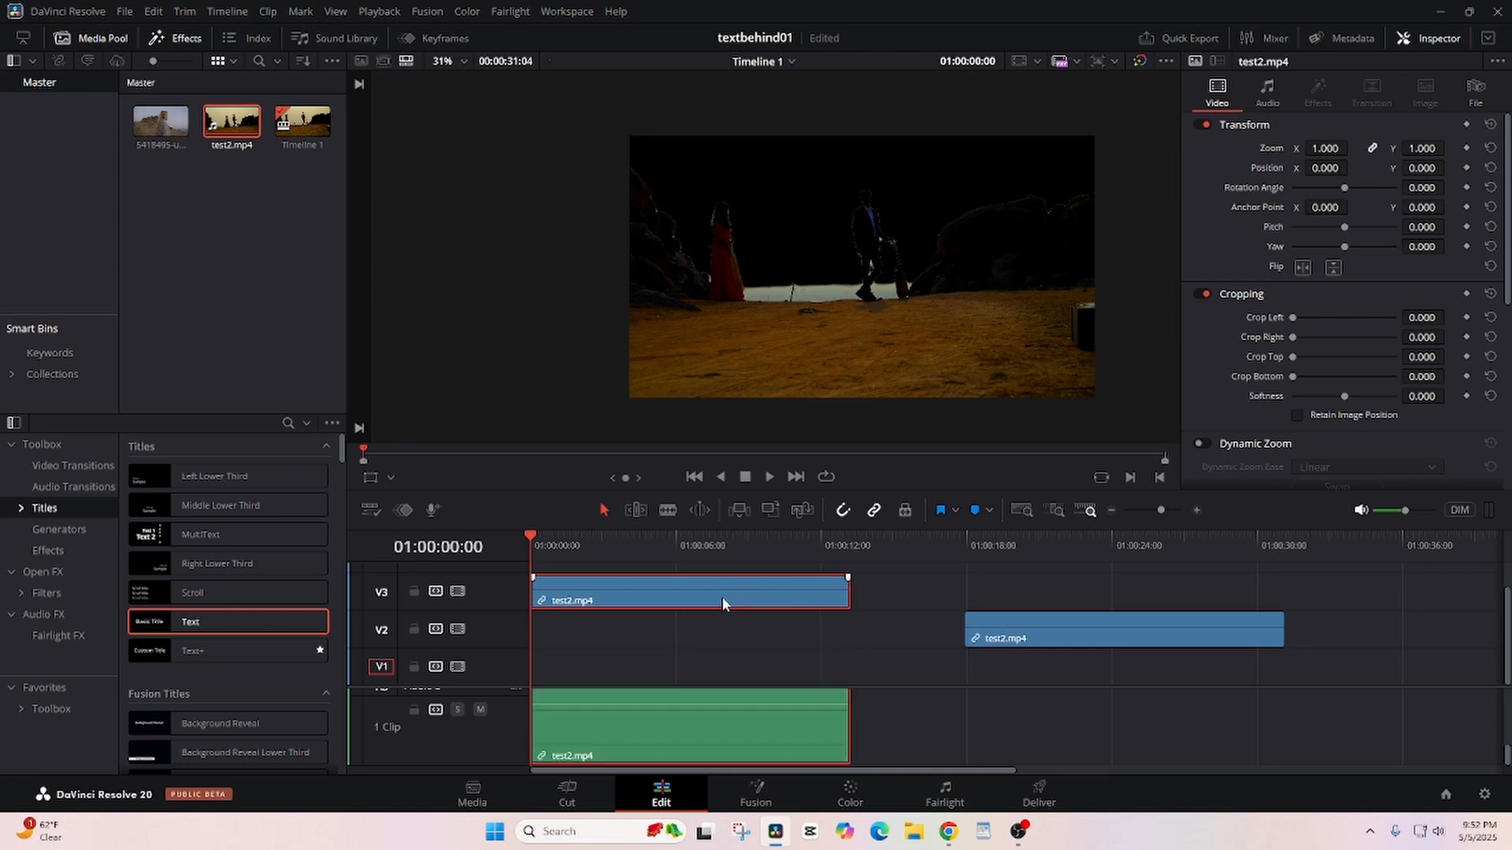
{"action": "right_click", "coordinate": [719, 714]}
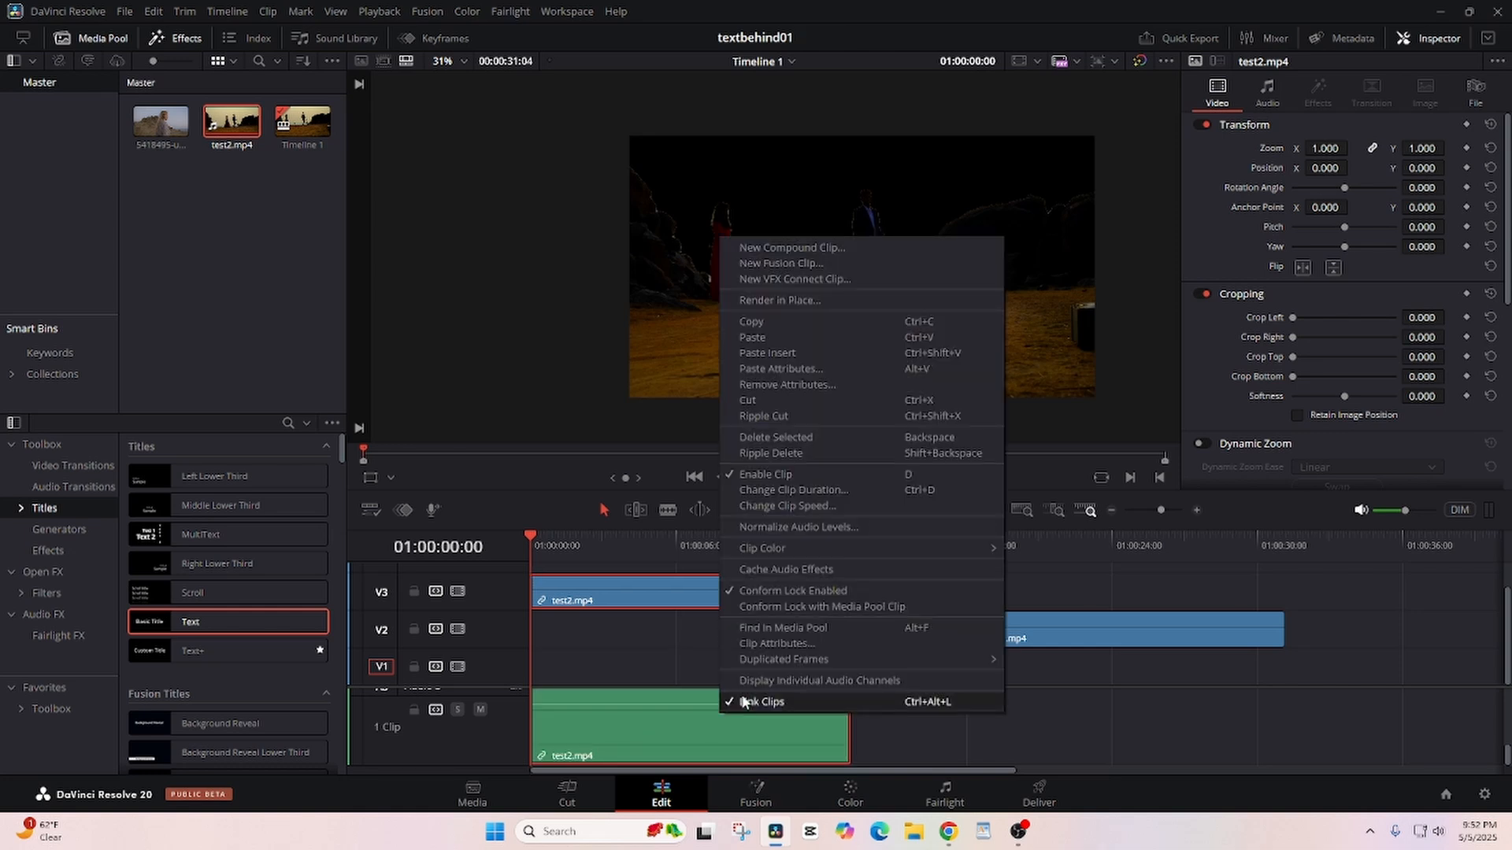
{"action": "left_click", "coordinate": [742, 698]}
{"action": "left_click", "coordinate": [881, 712]}
{"action": "left_click", "coordinate": [782, 723]}
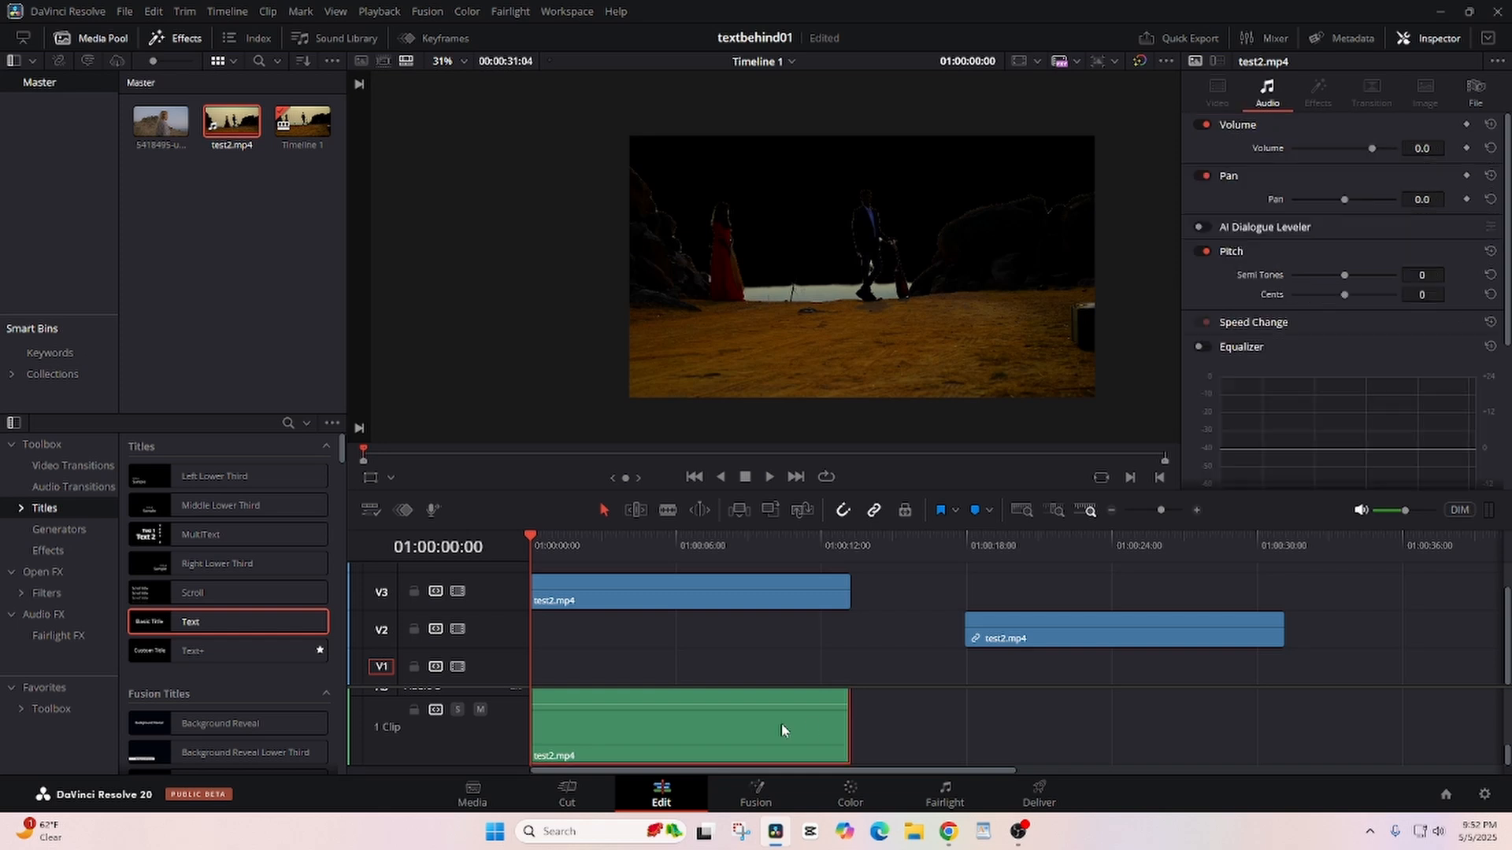
{"action": "key", "text": "shift+Delete"}
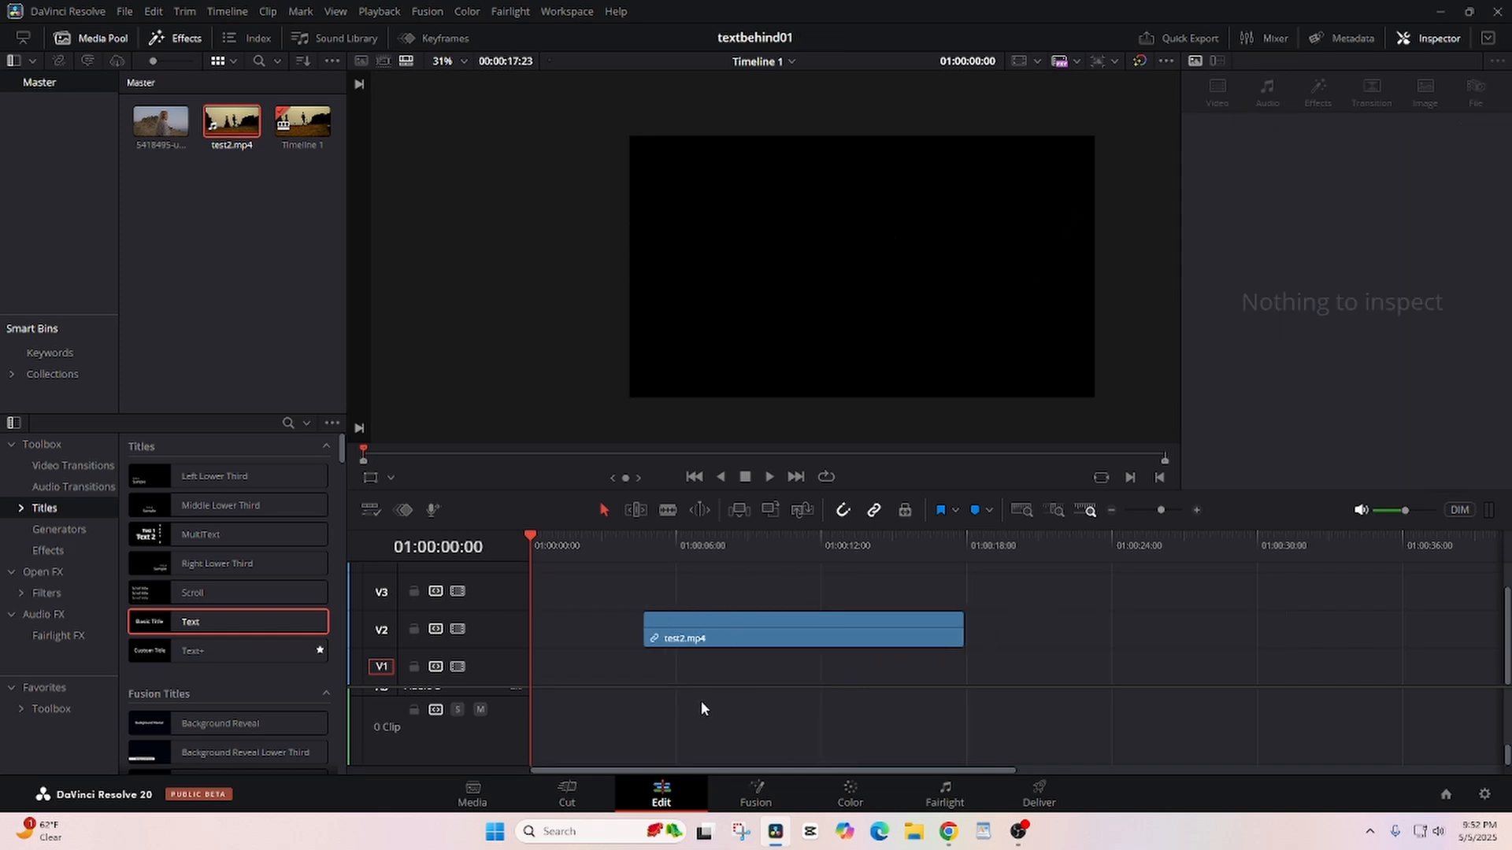
{"action": "key", "text": "ctrl+z"}
- Delete only the unlinked audio clip of the keyed test2.mp4, without rippling the timeline
{"action": "left_click", "coordinate": [703, 721]}
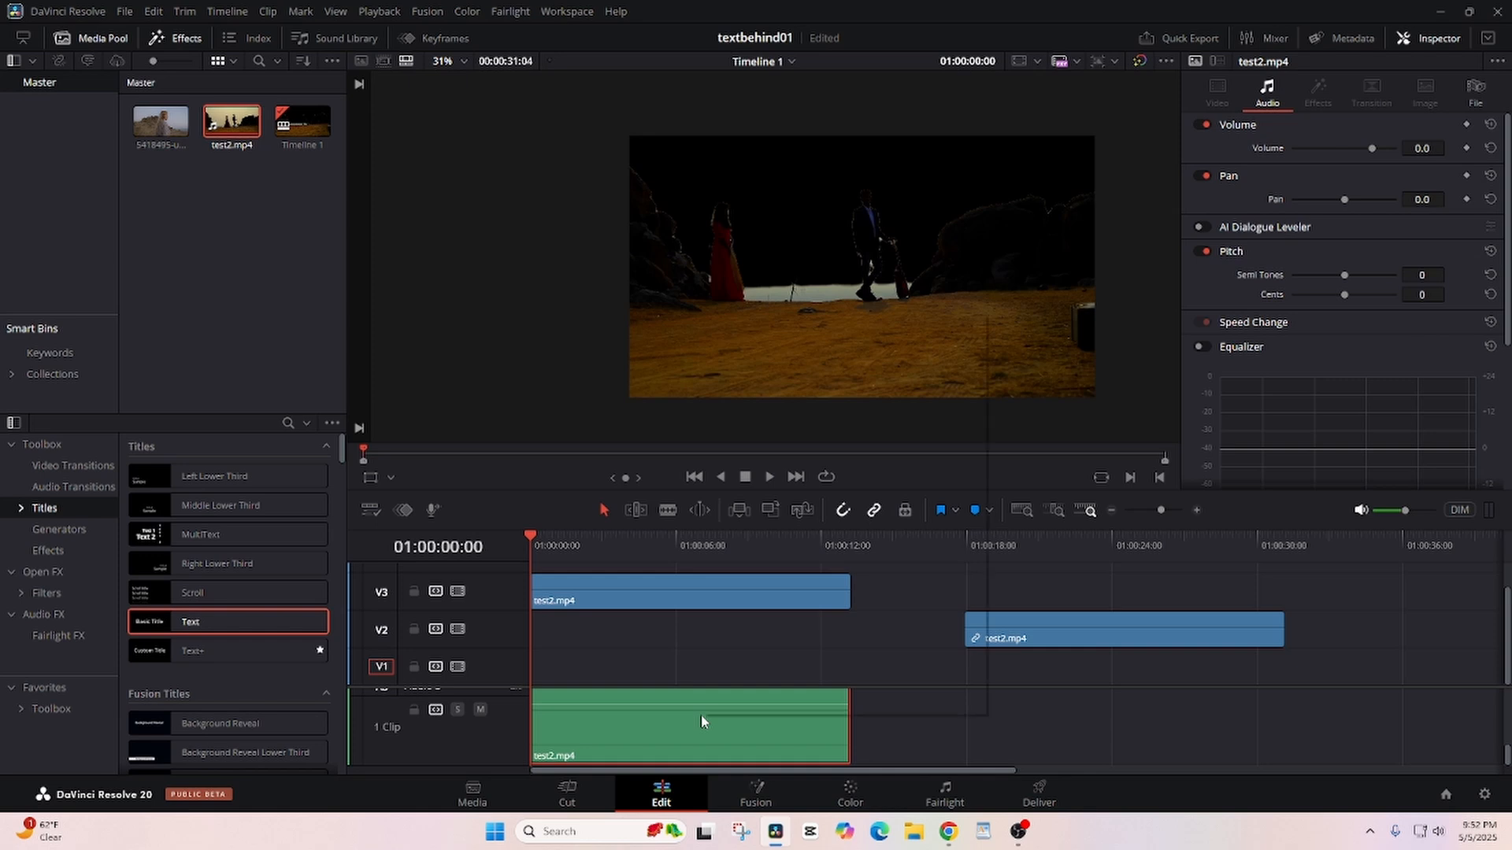
{"action": "right_click", "coordinate": [703, 721]}
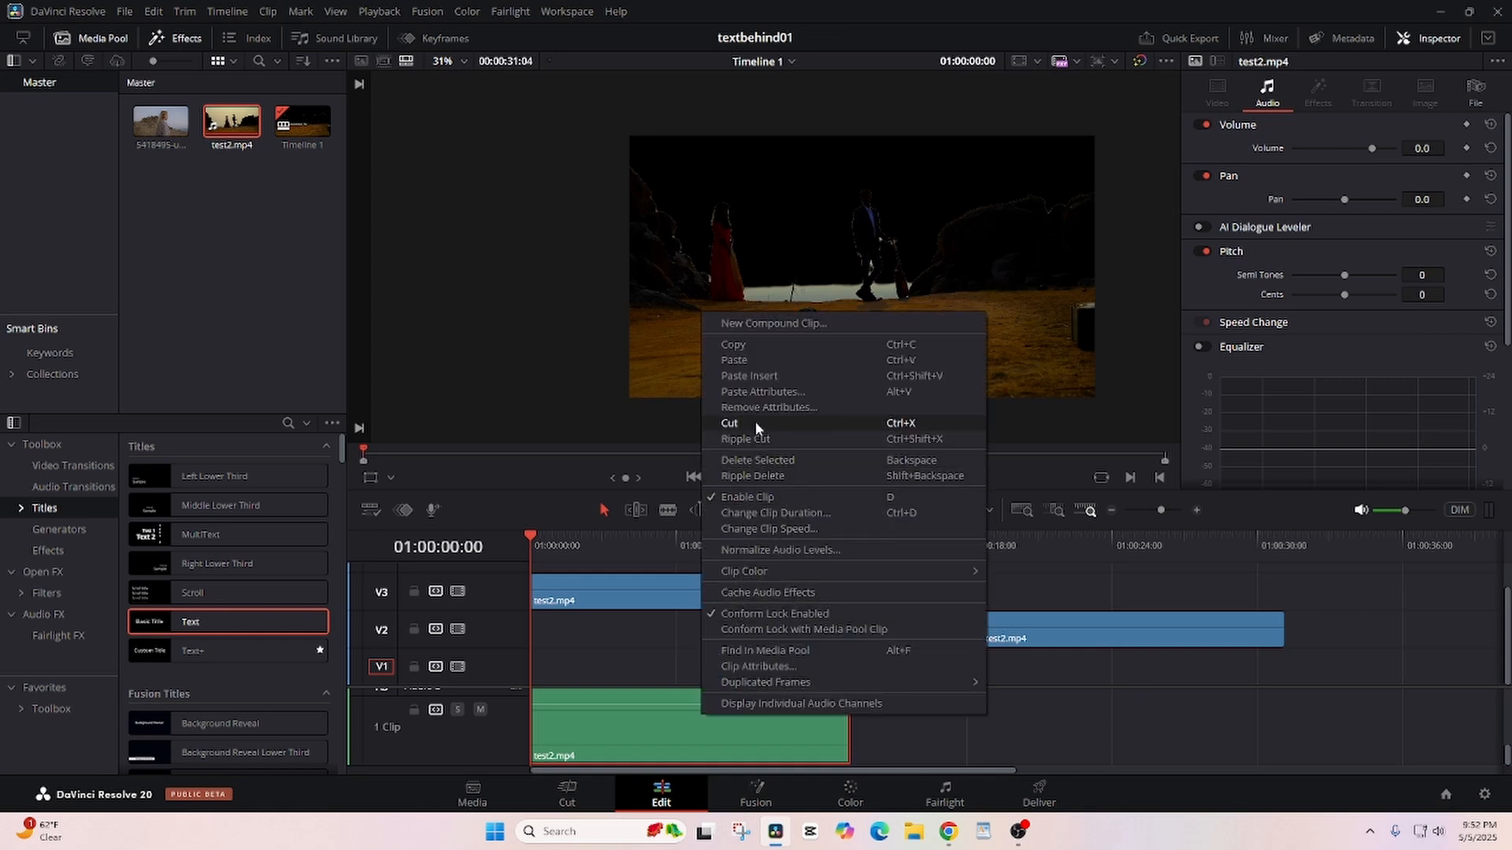
{"action": "left_click", "coordinate": [756, 458]}
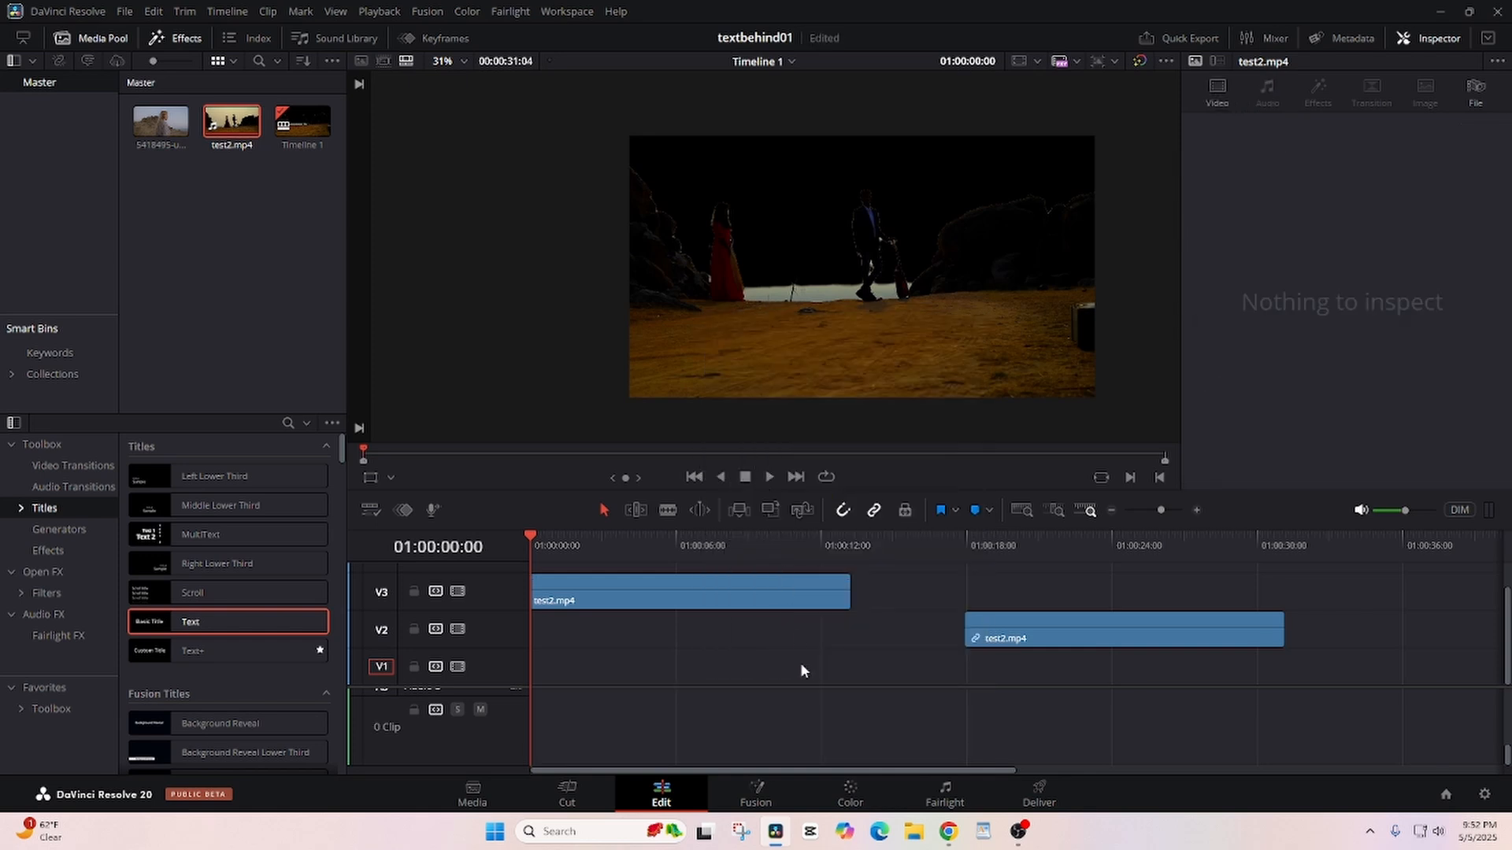
- Move the unkeyed test2.mp4 duplicate from V2 to the start of V1, beneath the keyed clip
{"action": "scroll", "coordinate": [787, 669], "scroll_direction": "up", "scroll_amount": 1}
{"action": "scroll", "coordinate": [792, 668], "scroll_direction": "down", "scroll_amount": 1}
{"action": "scroll", "coordinate": [819, 669], "scroll_direction": "up", "scroll_amount": 1}
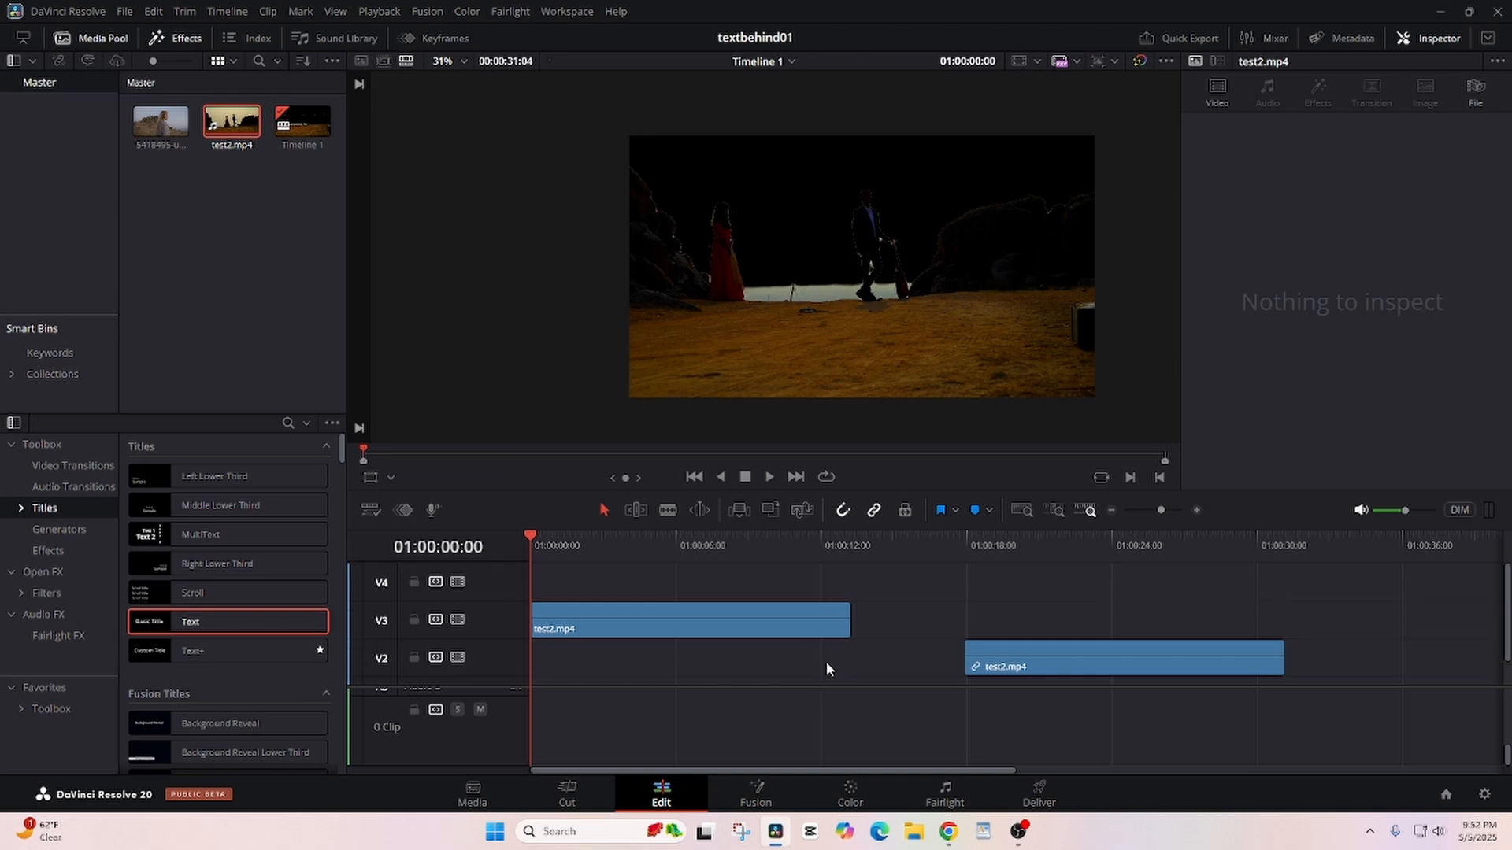
{"action": "left_click", "coordinate": [731, 630]}
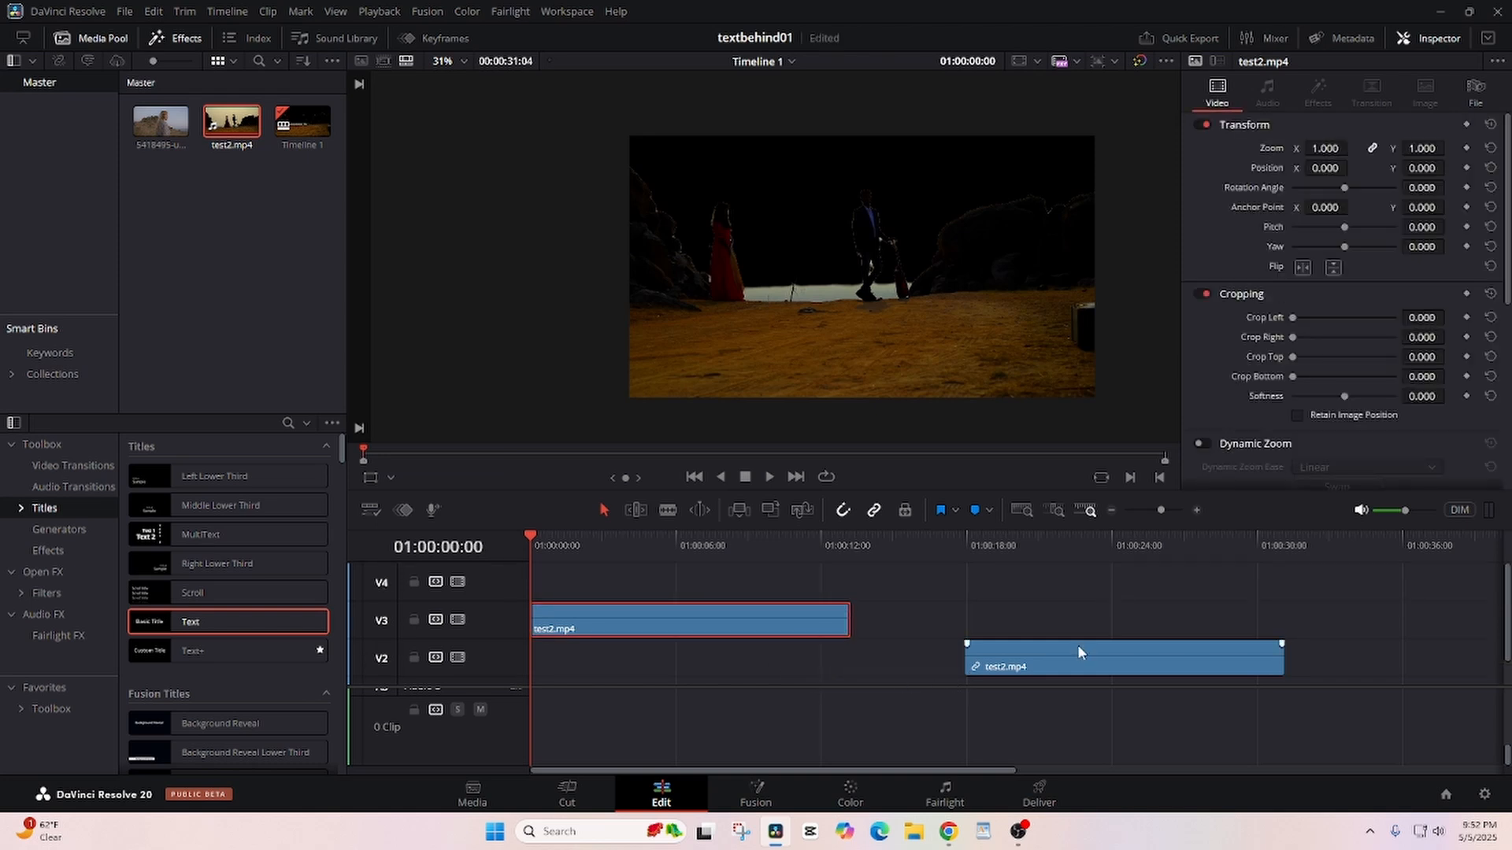
{"action": "left_click_drag", "start_coordinate": [1077, 644], "coordinate": [625, 756]}
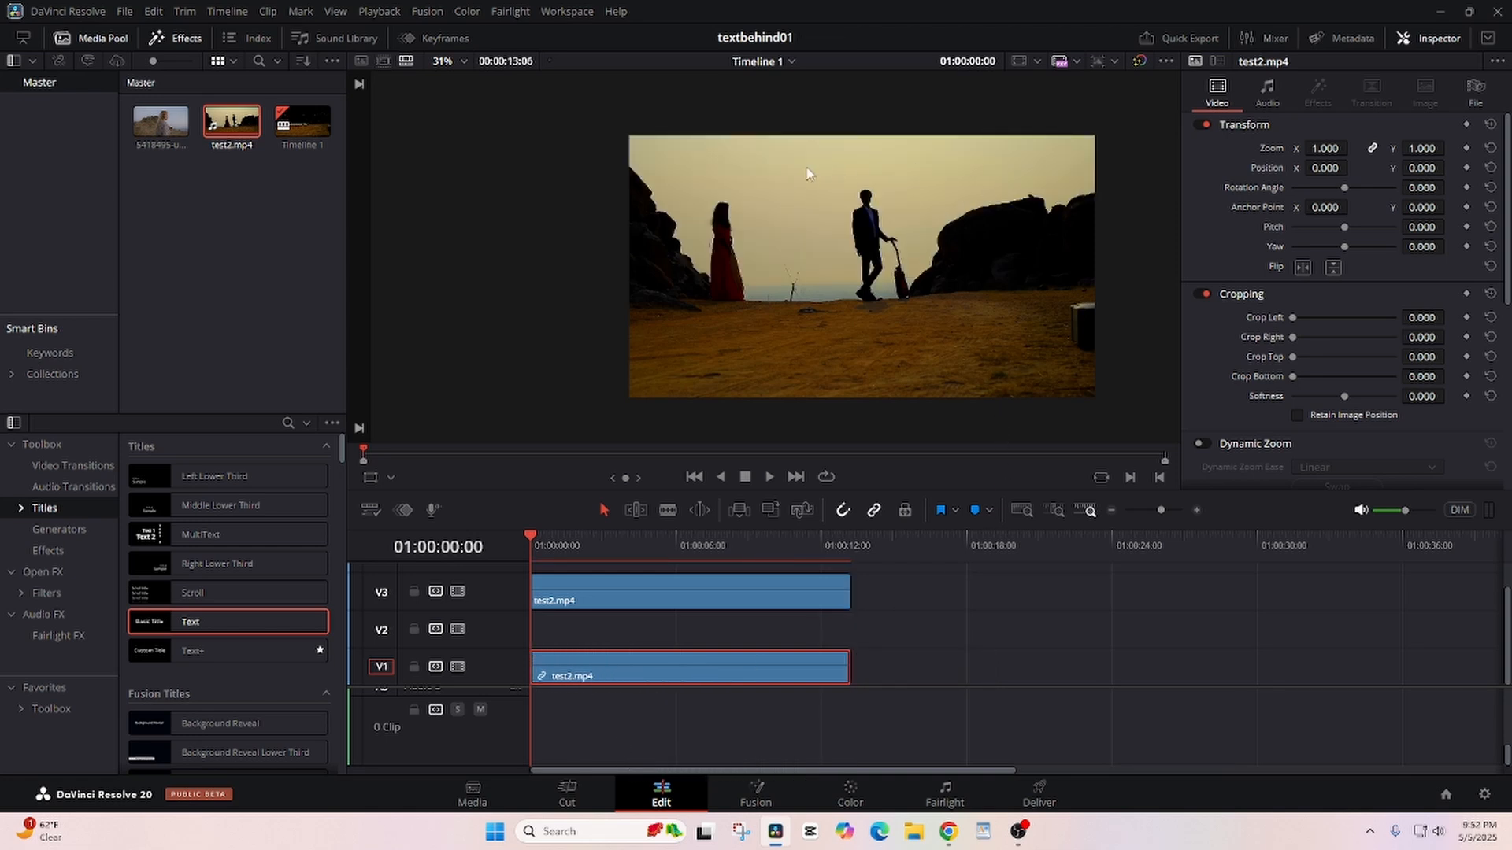
- Add a basic Text title at the start of V2 and extend it to the end of the test2.mp4 clips
{"action": "mouse_move", "coordinate": [527, 536]}
{"action": "left_mouse_down"}
{"action": "mouse_move", "coordinate": [646, 536]}
{"action": "mouse_move", "coordinate": [513, 537]}
{"action": "left_mouse_up"}
{"action": "left_click", "coordinate": [189, 40]}
{"action": "left_click", "coordinate": [189, 40]}
{"action": "left_click_drag", "start_coordinate": [180, 628], "coordinate": [529, 636]}
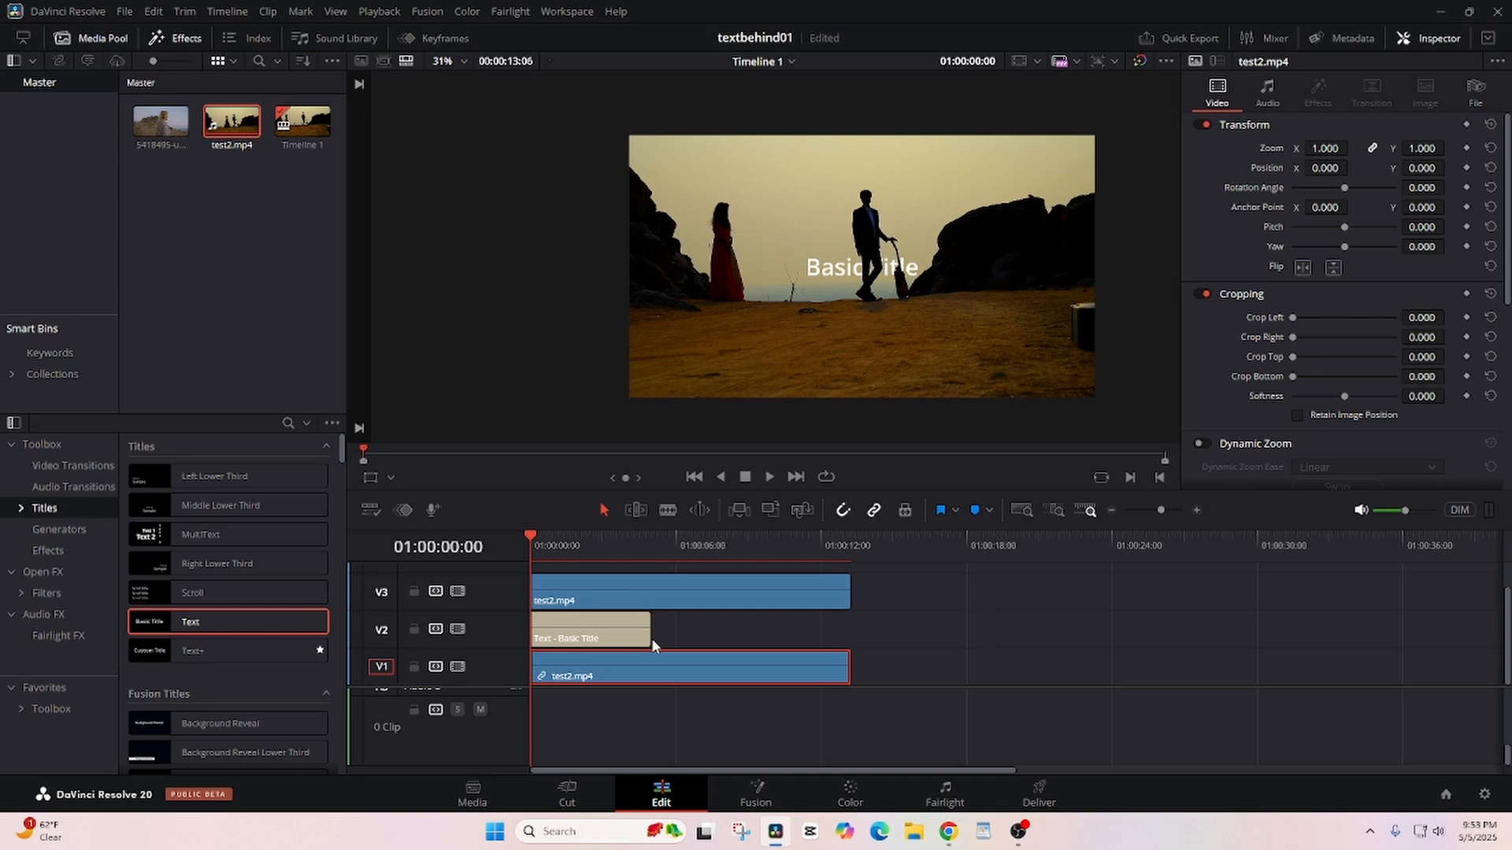
{"action": "left_click_drag", "start_coordinate": [652, 635], "coordinate": [843, 631]}
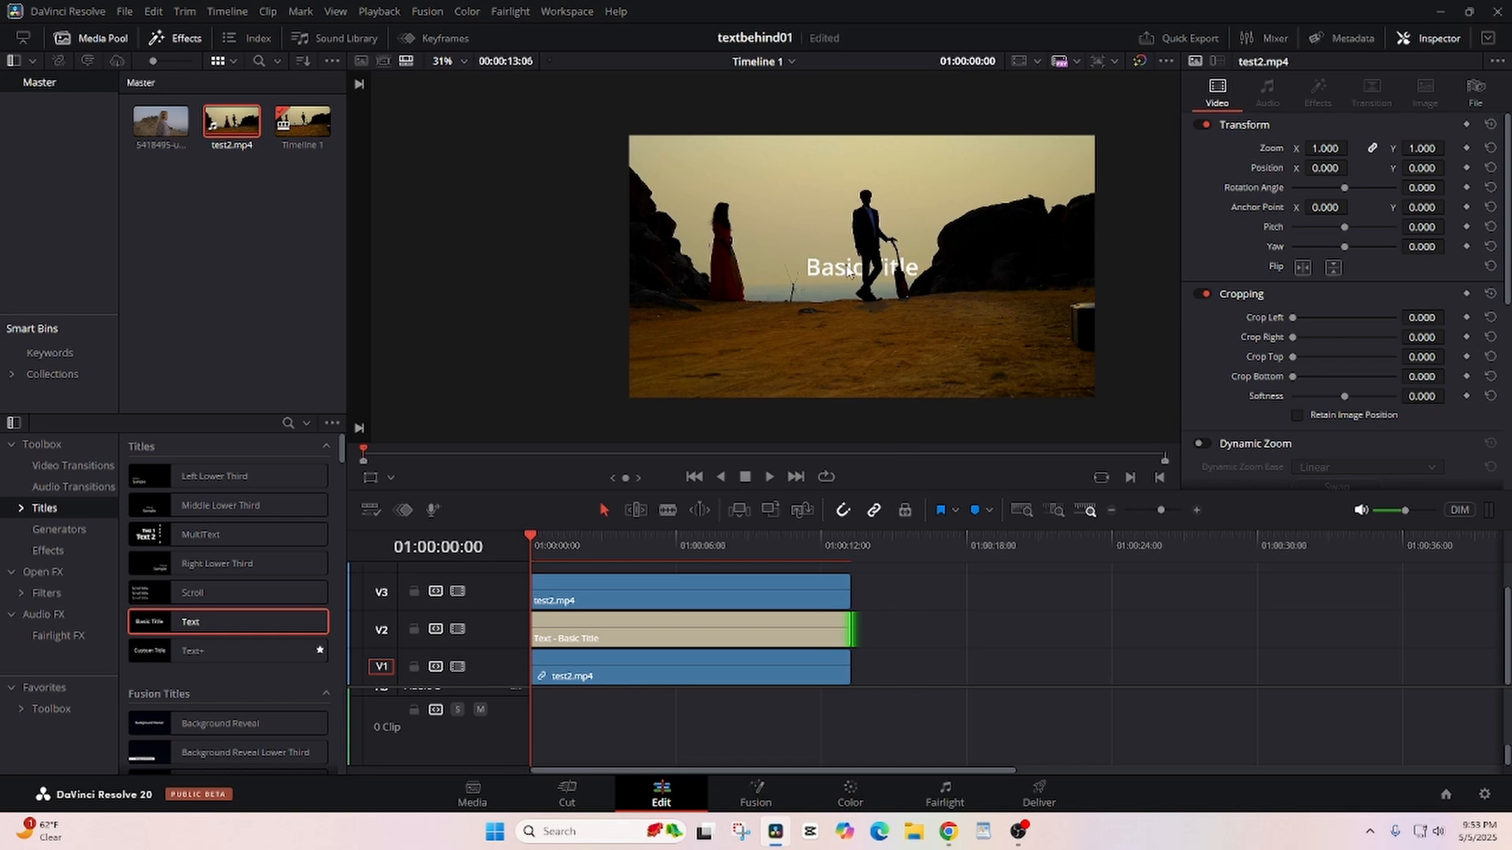
- Change the V2 title's text to "In Love" and set its font family to Open Sans Extrabold
{"action": "left_click", "coordinate": [791, 645]}
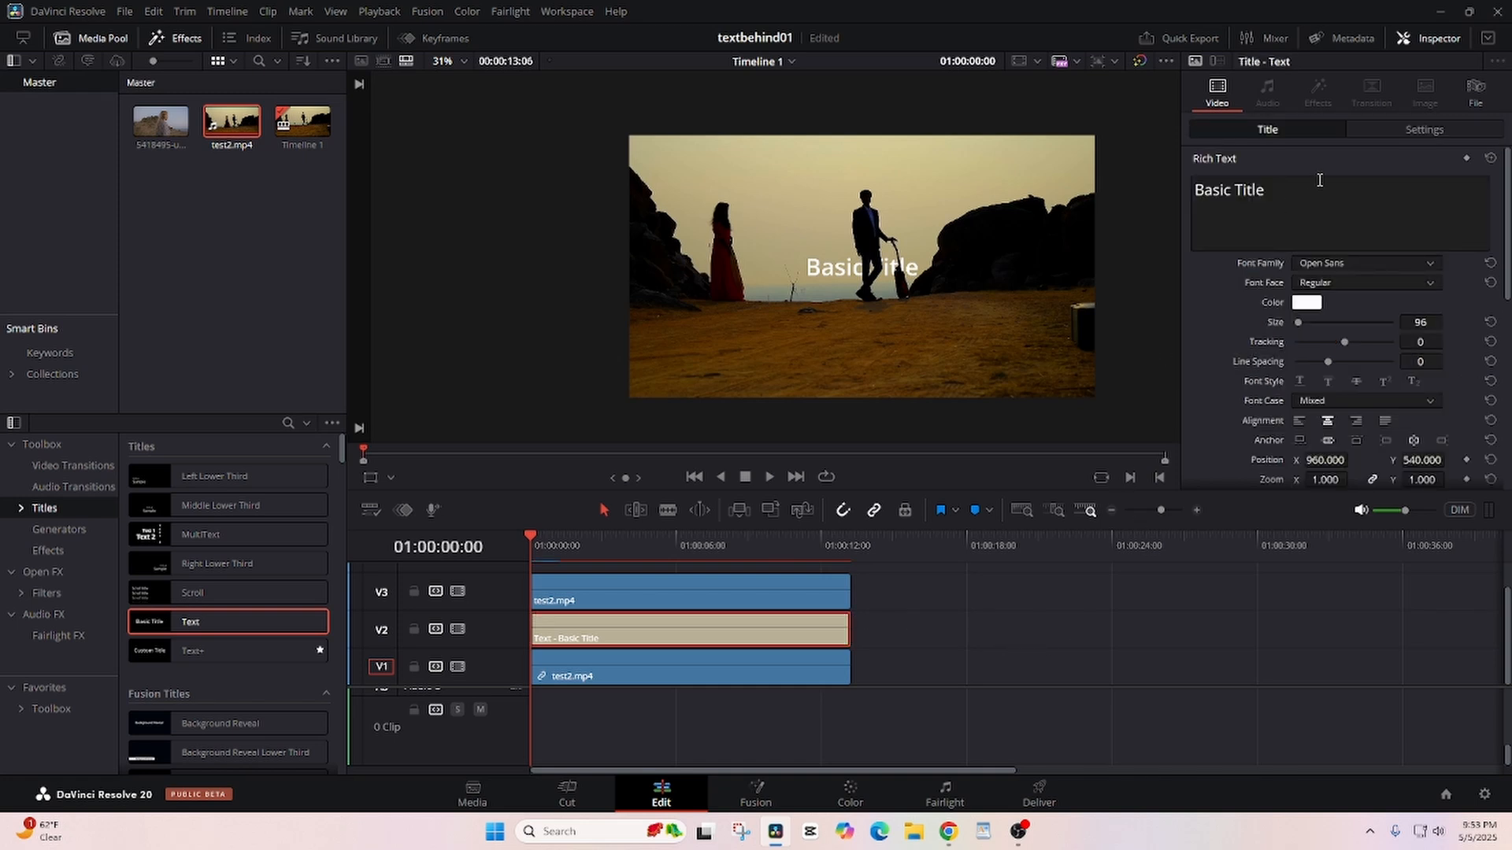
{"action": "left_click_drag", "start_coordinate": [1320, 181], "coordinate": [1171, 189]}
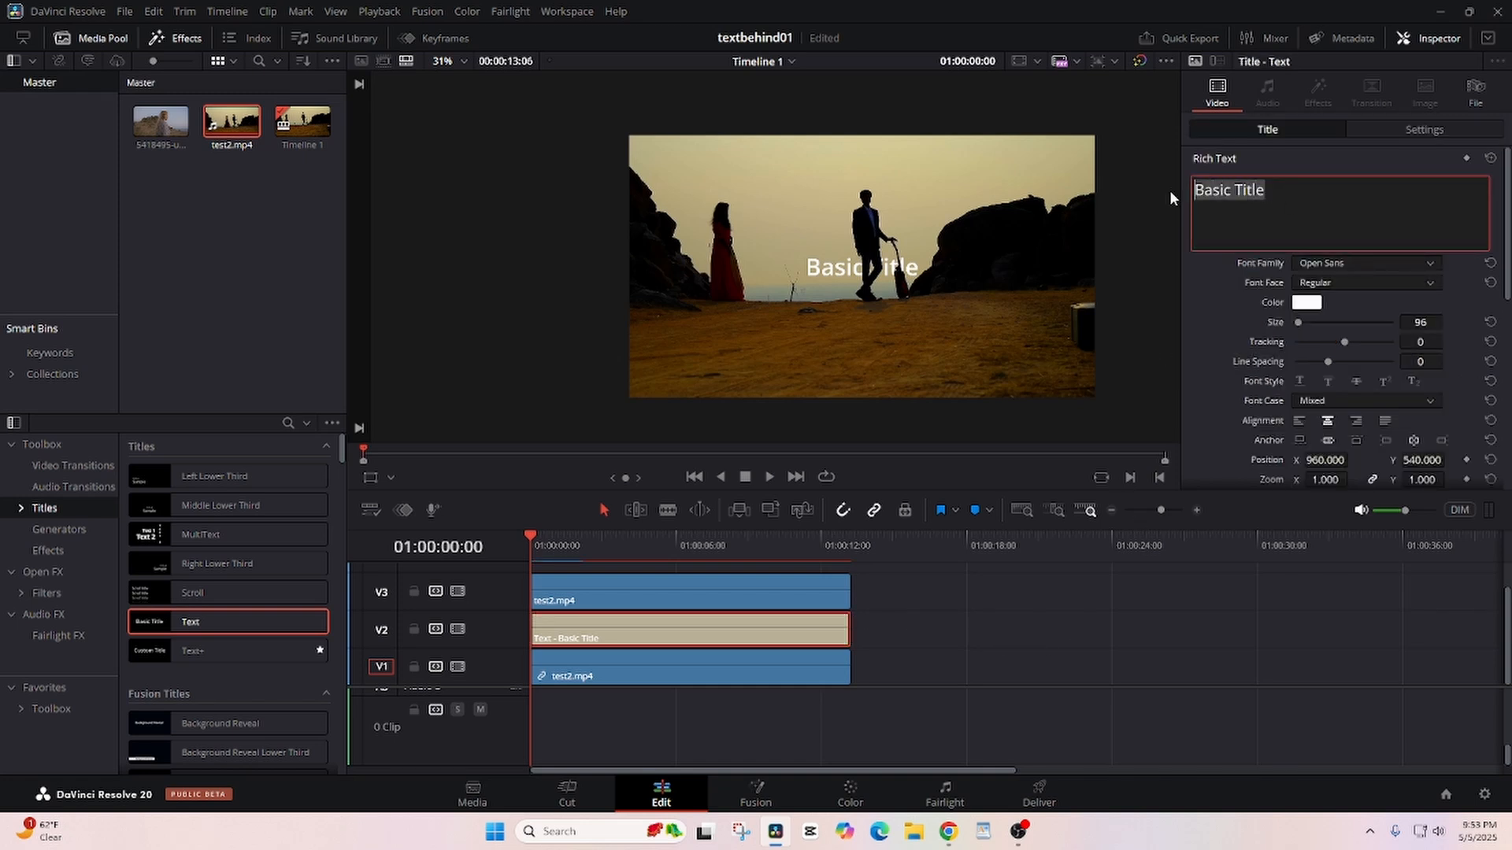
{"action": "type", "text": "In"}
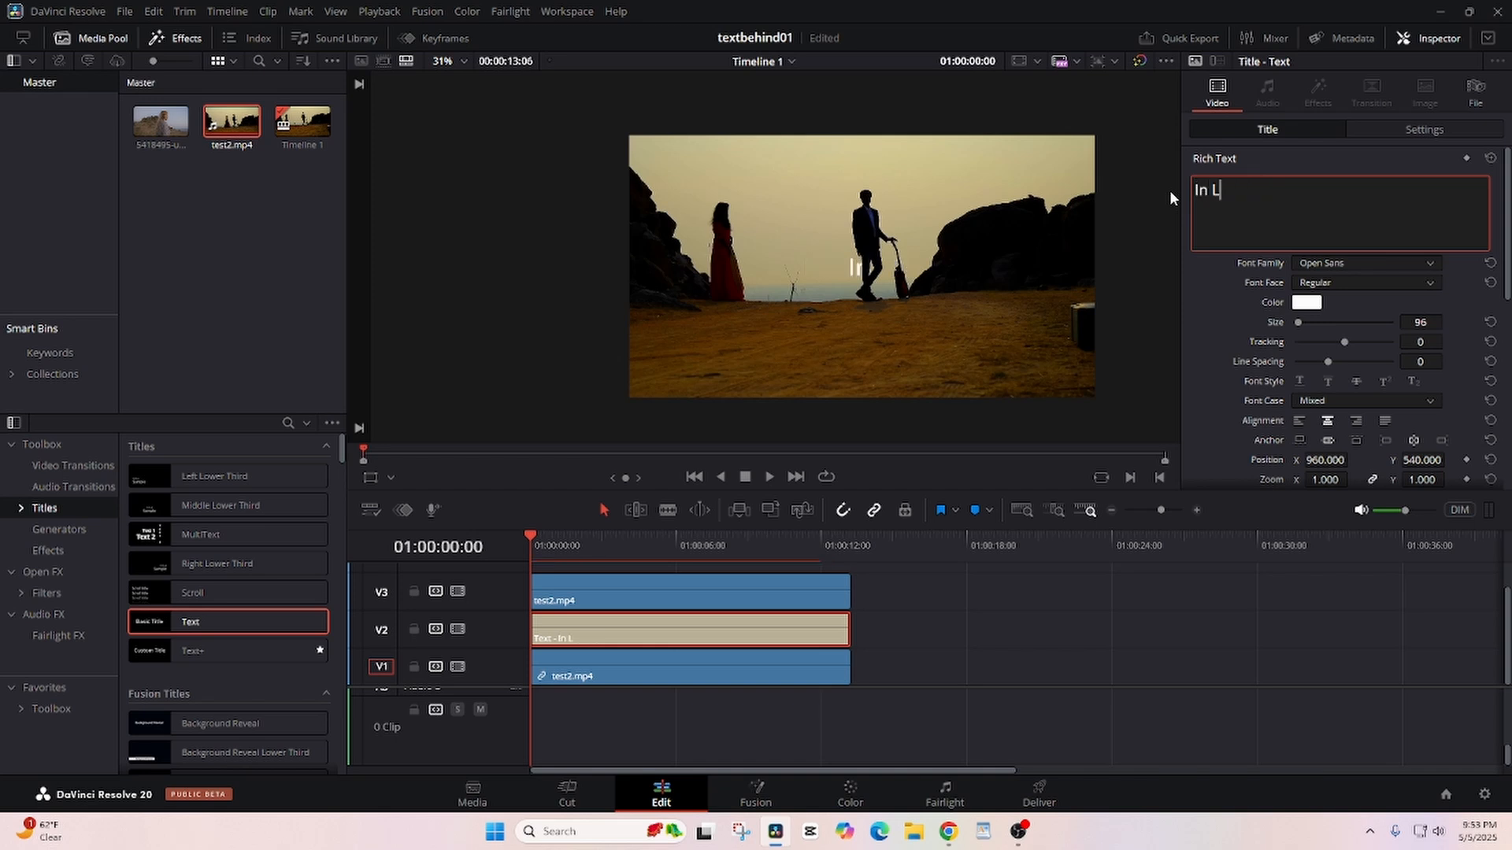
{"action": "type", "text": " Love"}
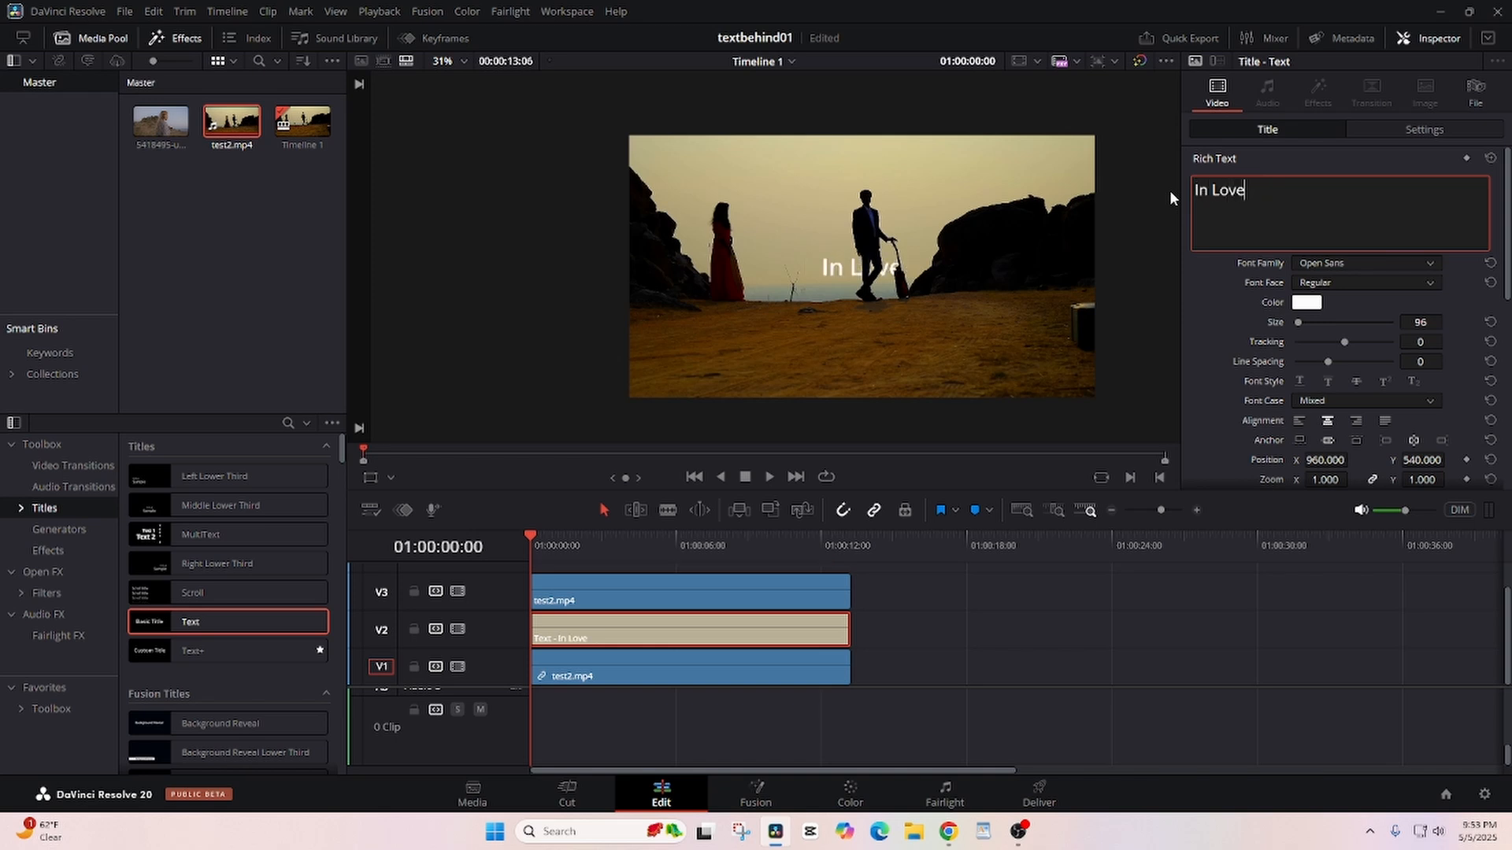
{"action": "left_click", "coordinate": [1335, 261]}
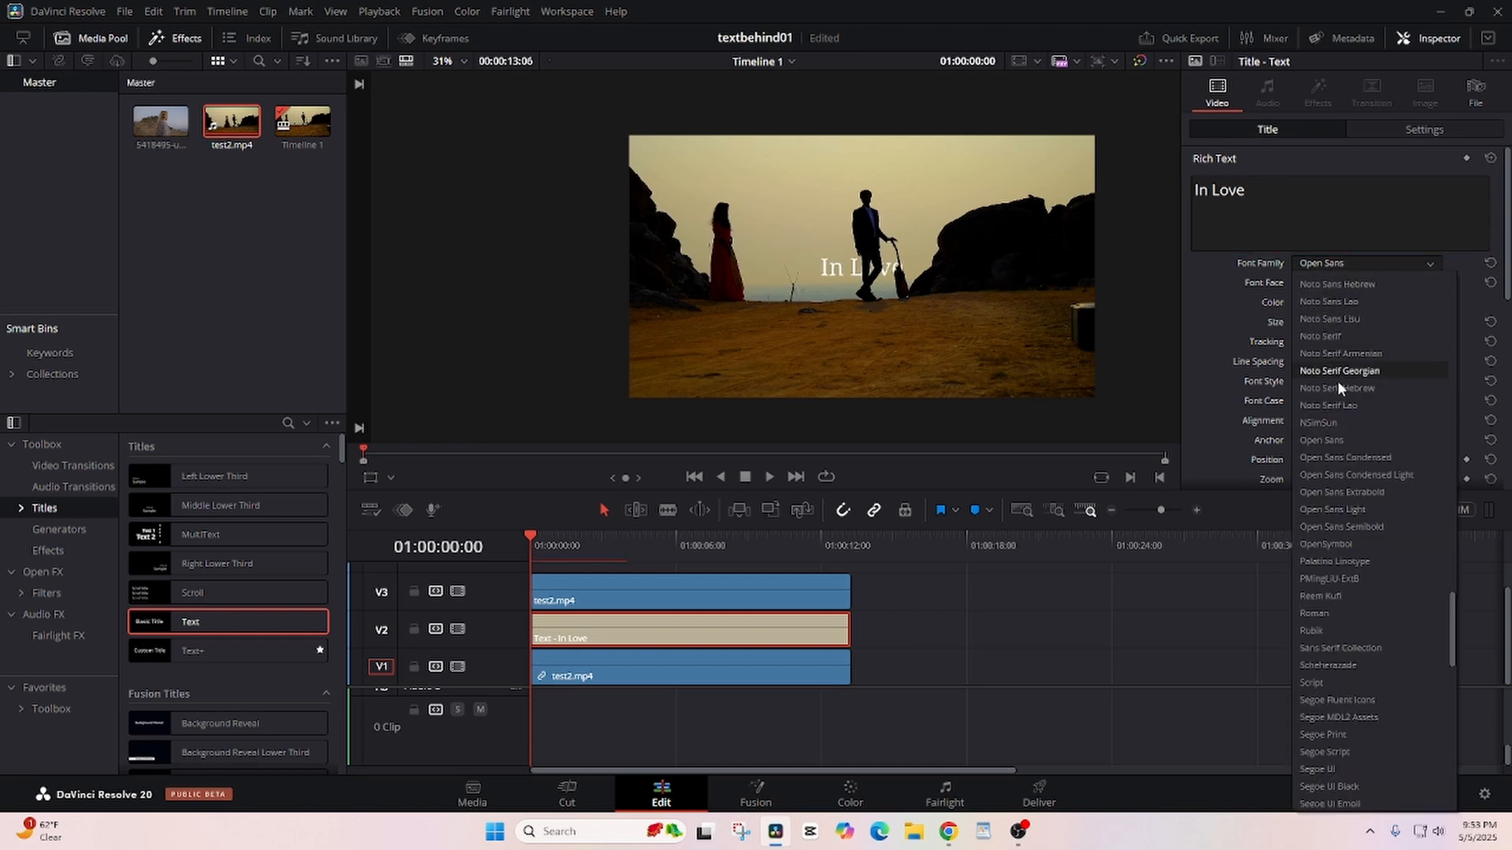
{"action": "left_click", "coordinate": [1334, 492]}
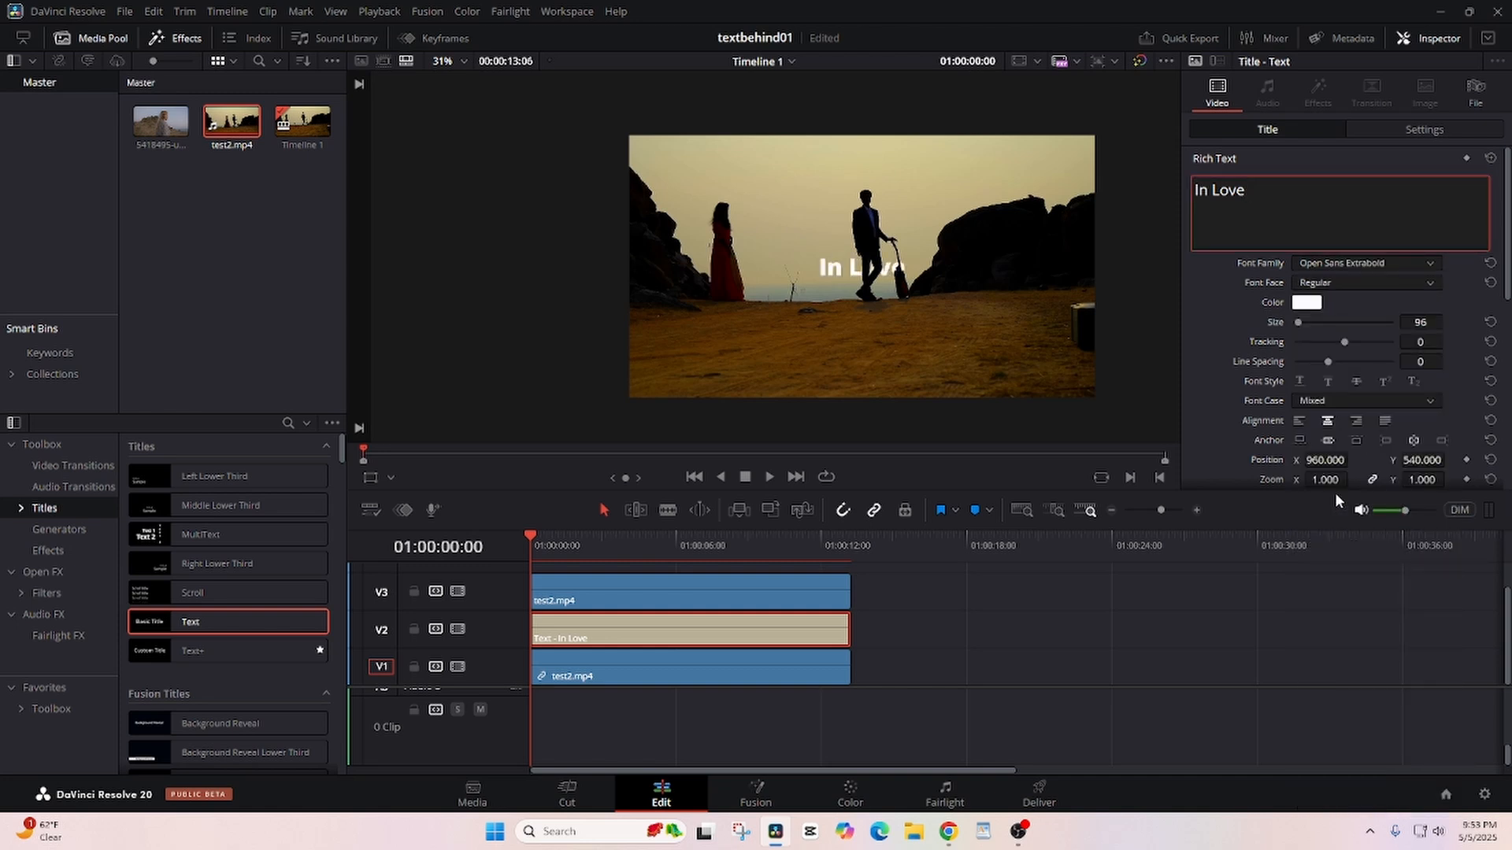
- Enlarge the "In Love" title by setting its linked X and Y zoom to 1.480
{"action": "scroll", "coordinate": [1310, 363], "scroll_direction": "down", "scroll_amount": 1}
{"action": "scroll", "coordinate": [1310, 362], "scroll_direction": "down", "scroll_amount": 1}
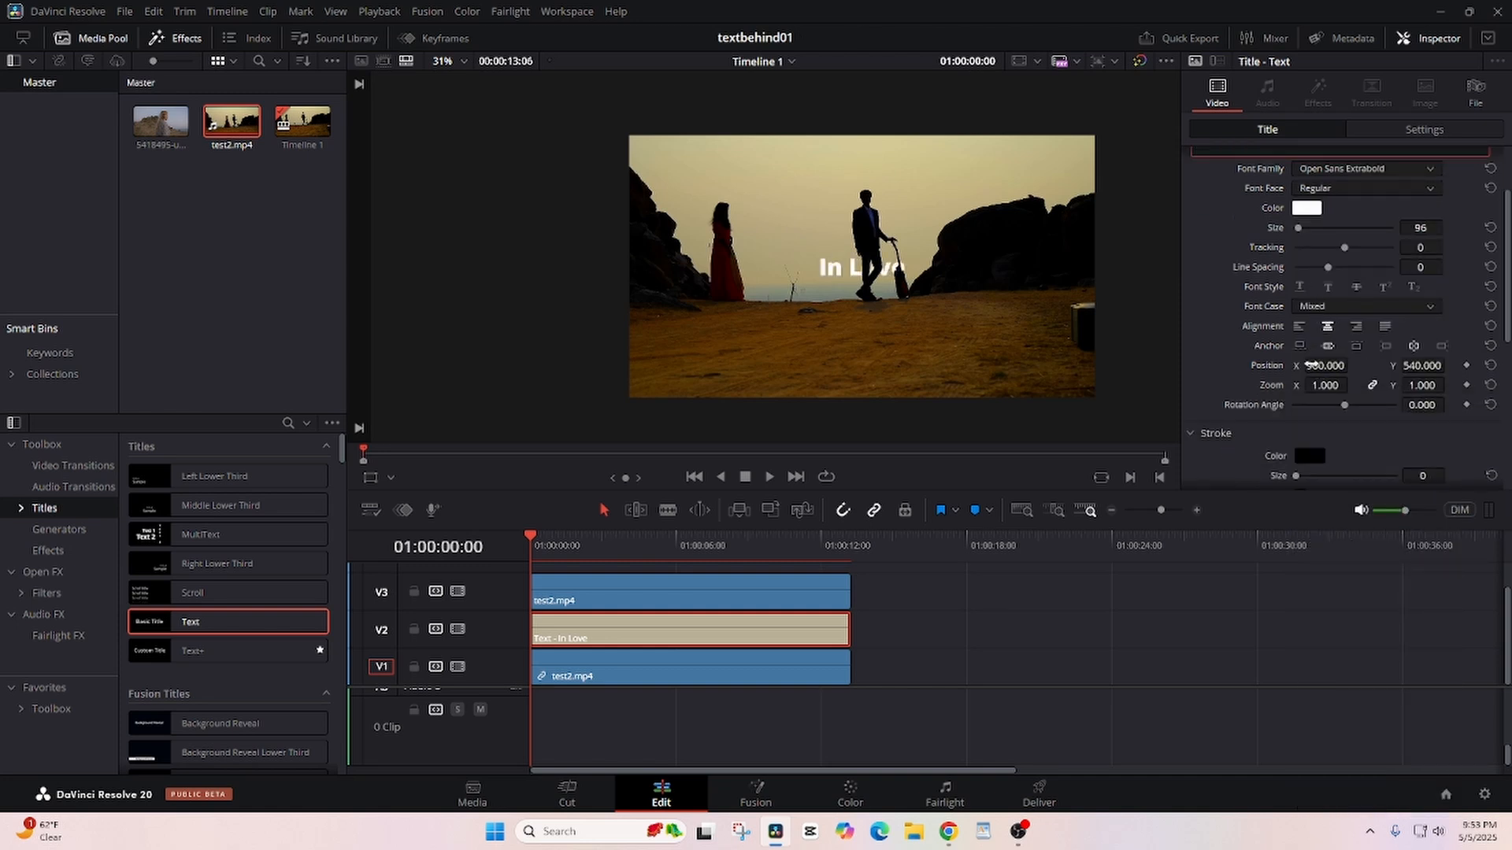
{"action": "left_click_drag", "start_coordinate": [1317, 385], "coordinate": [1352, 385]}
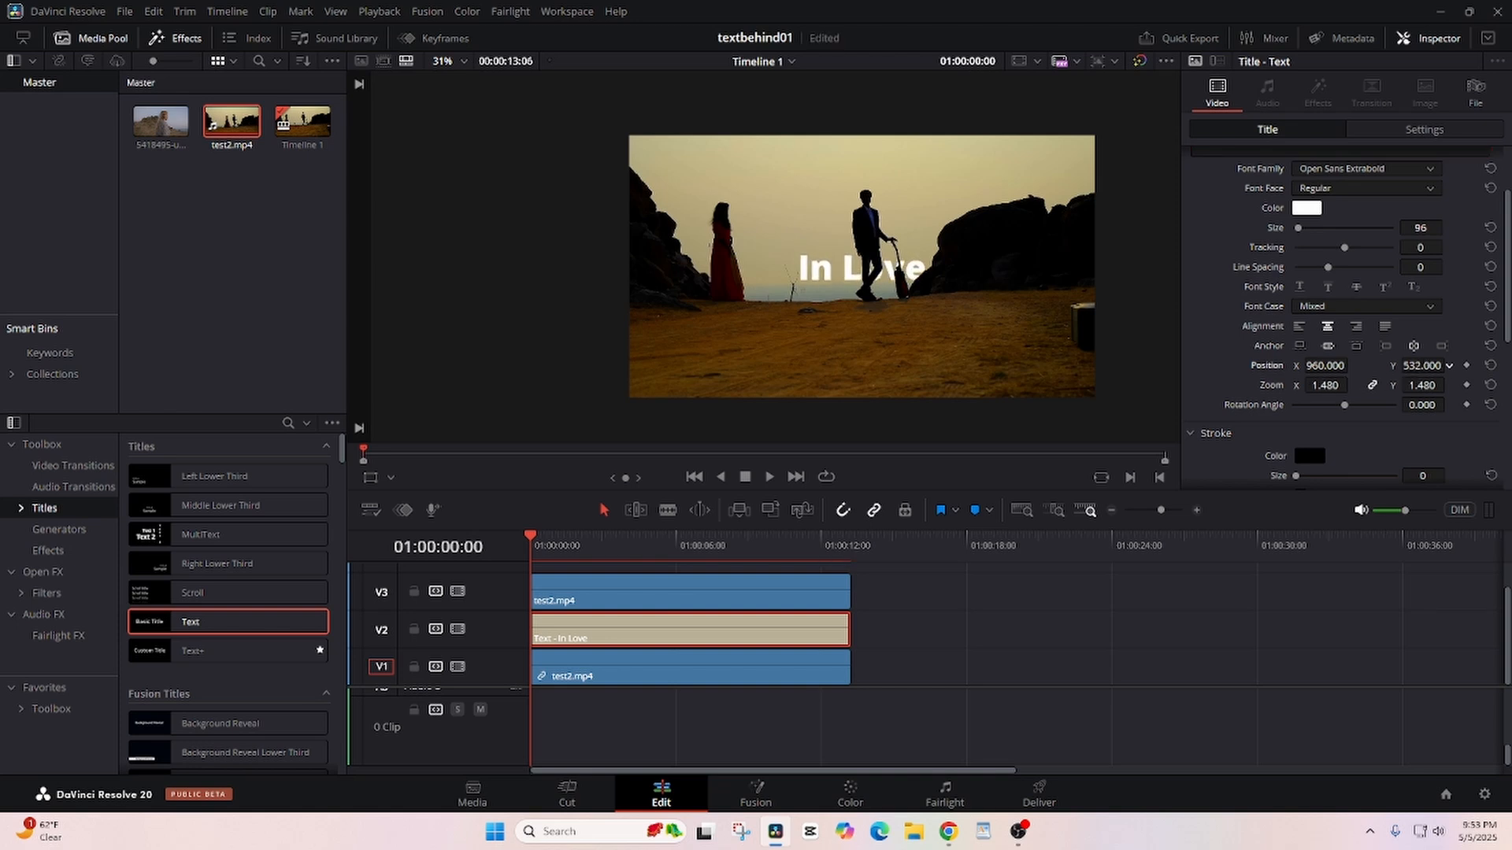
- Position the "In Love" title at X 752, Y 672 and set its tracking to 20
{"action": "left_click_drag", "start_coordinate": [1422, 365], "coordinate": [1449, 365]}
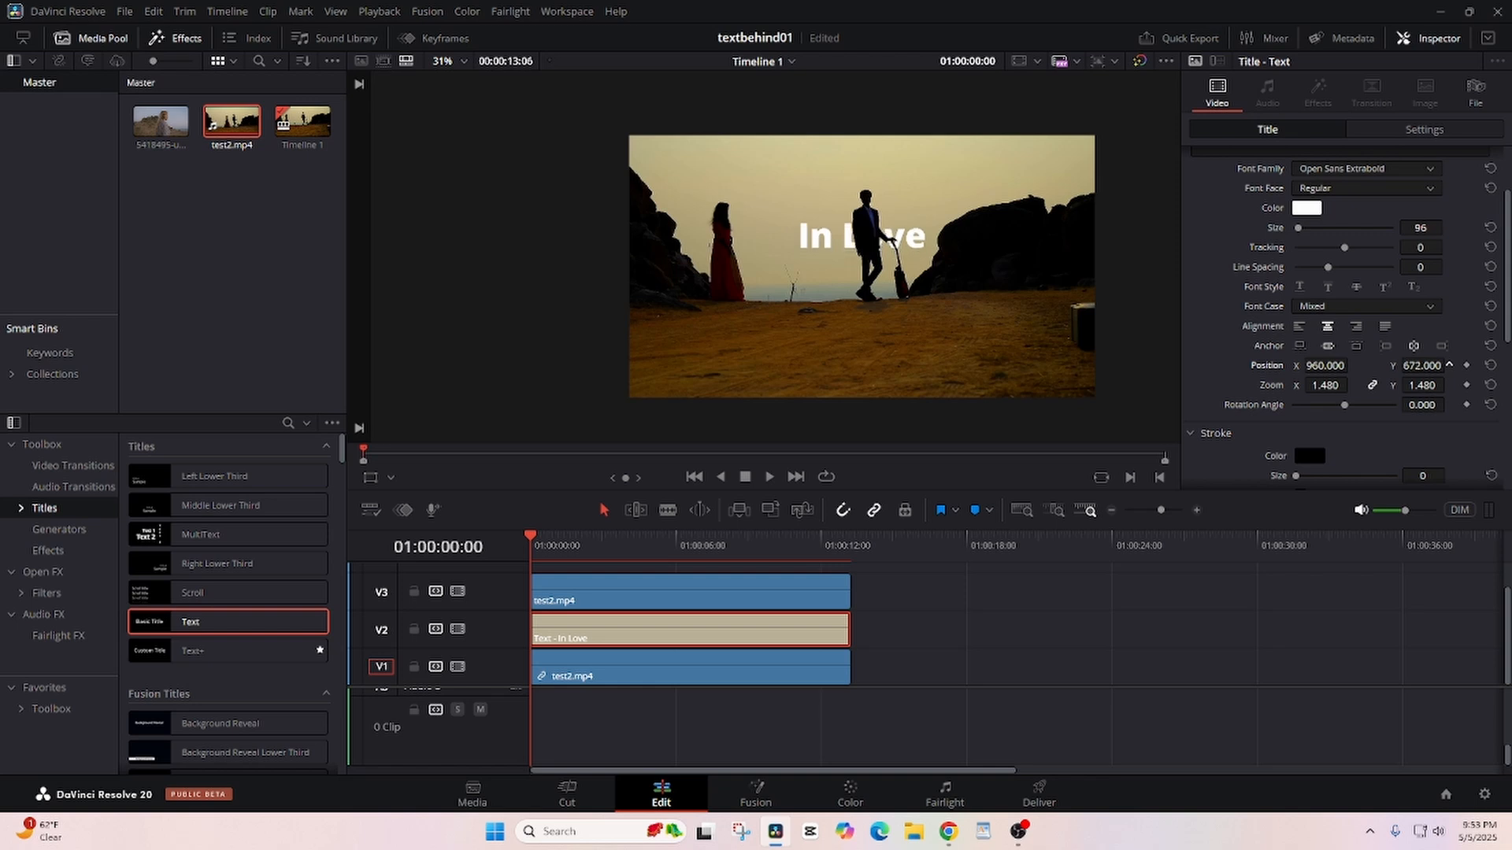
{"action": "left_click_drag", "start_coordinate": [1332, 365], "coordinate": [1360, 366]}
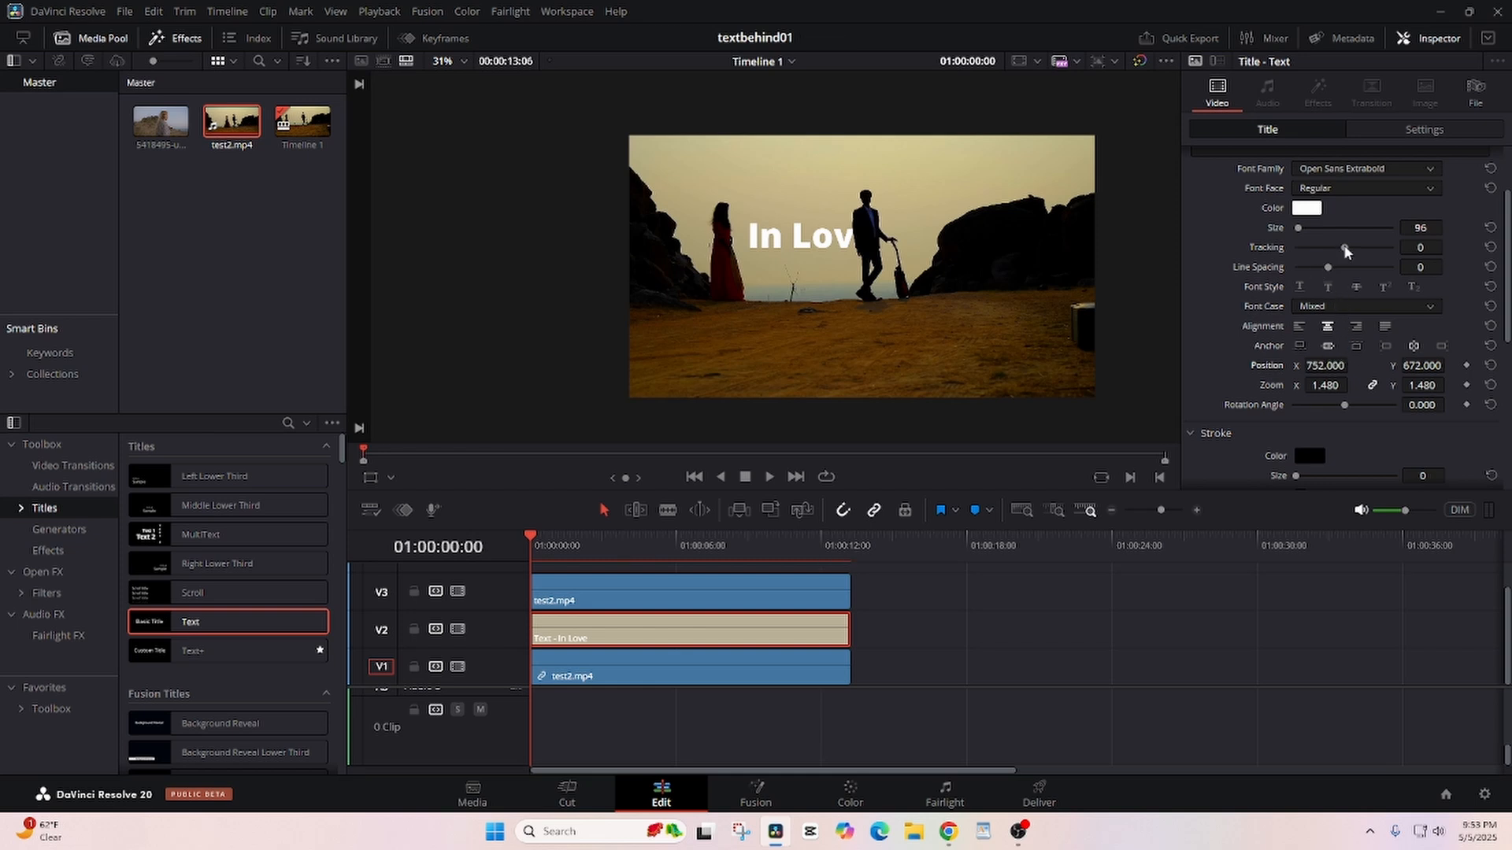
{"action": "left_click_drag", "start_coordinate": [1347, 250], "coordinate": [1354, 249]}
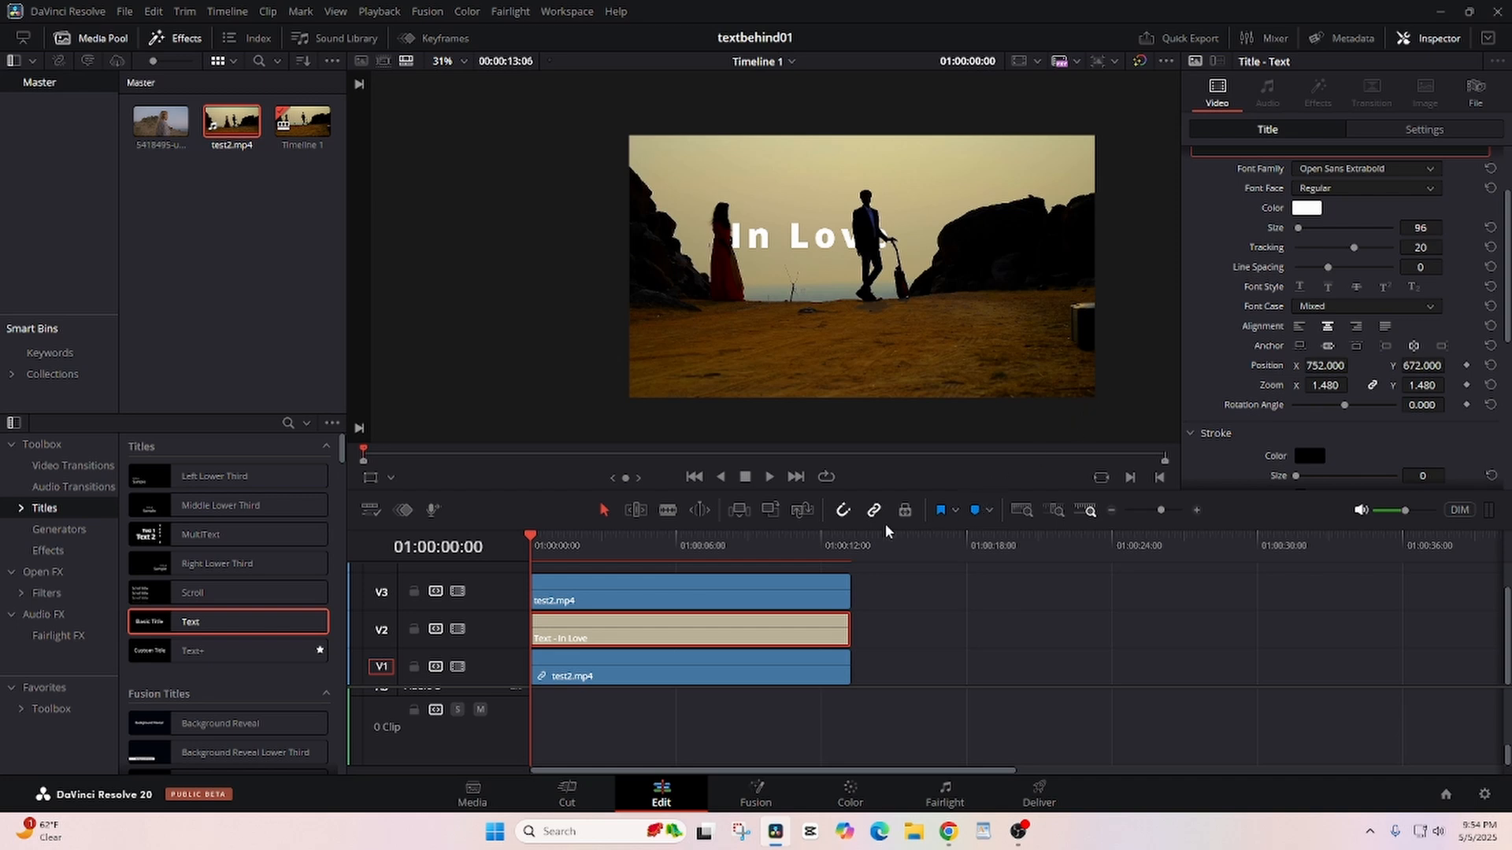
- Play the timeline through to the end and replay it from the start to check the title behind the couple
{"action": "left_click", "coordinate": [767, 478]}
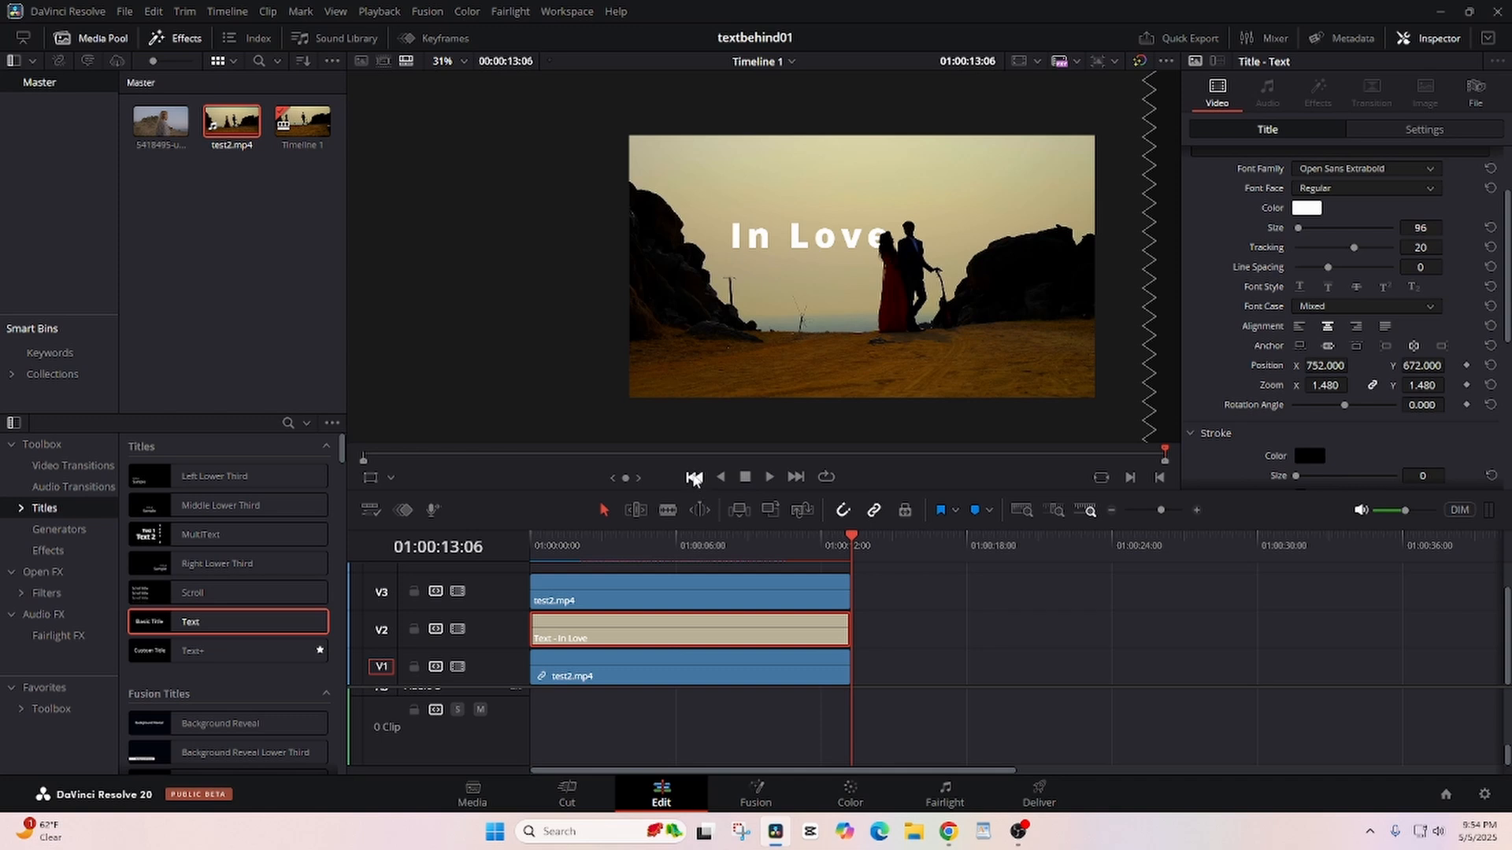
{"action": "left_click", "coordinate": [693, 478]}
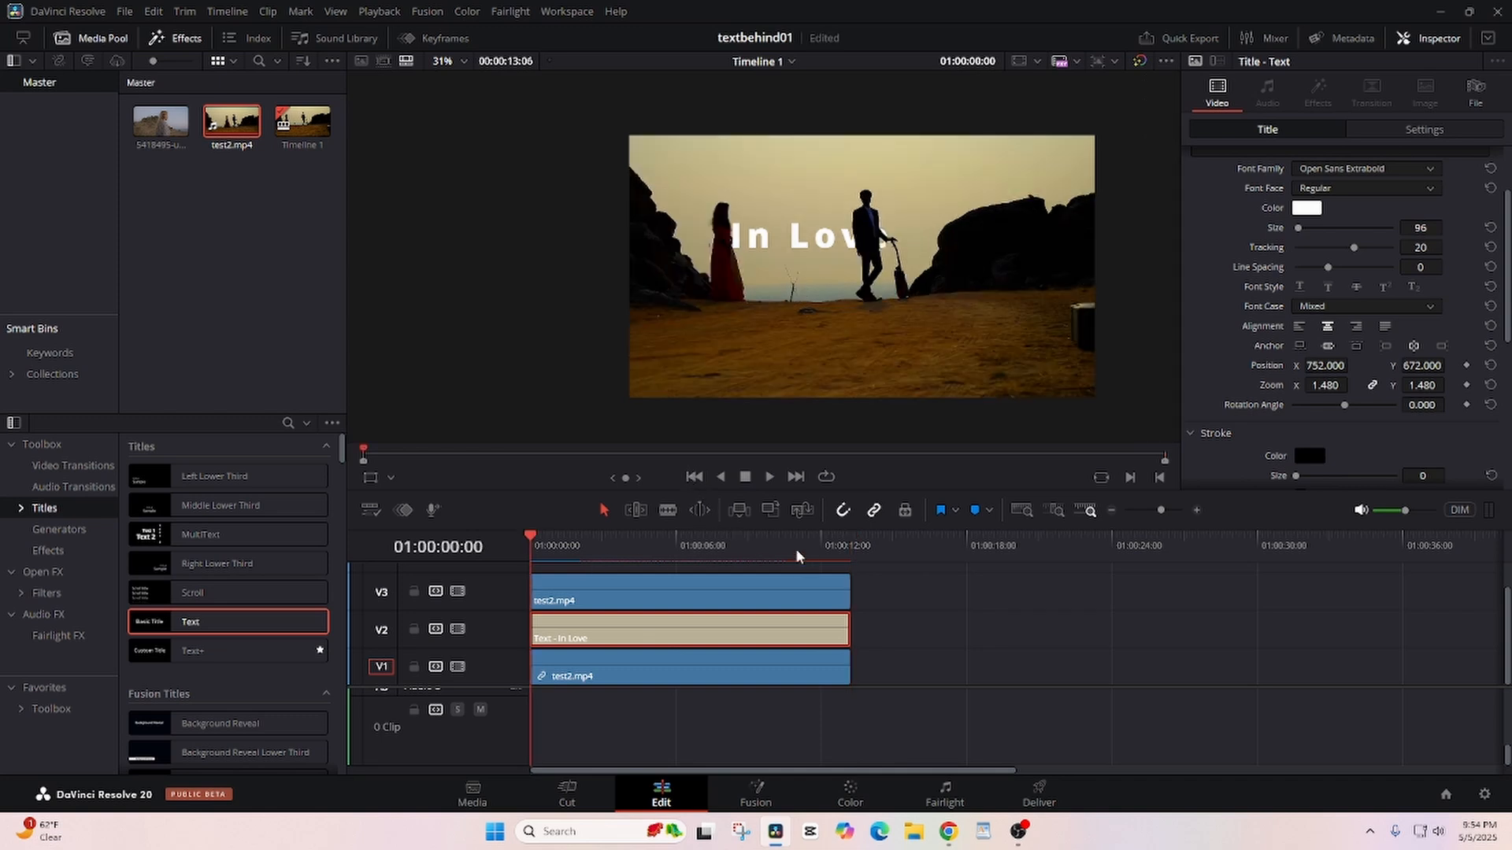
{"action": "left_click", "coordinate": [771, 478]}
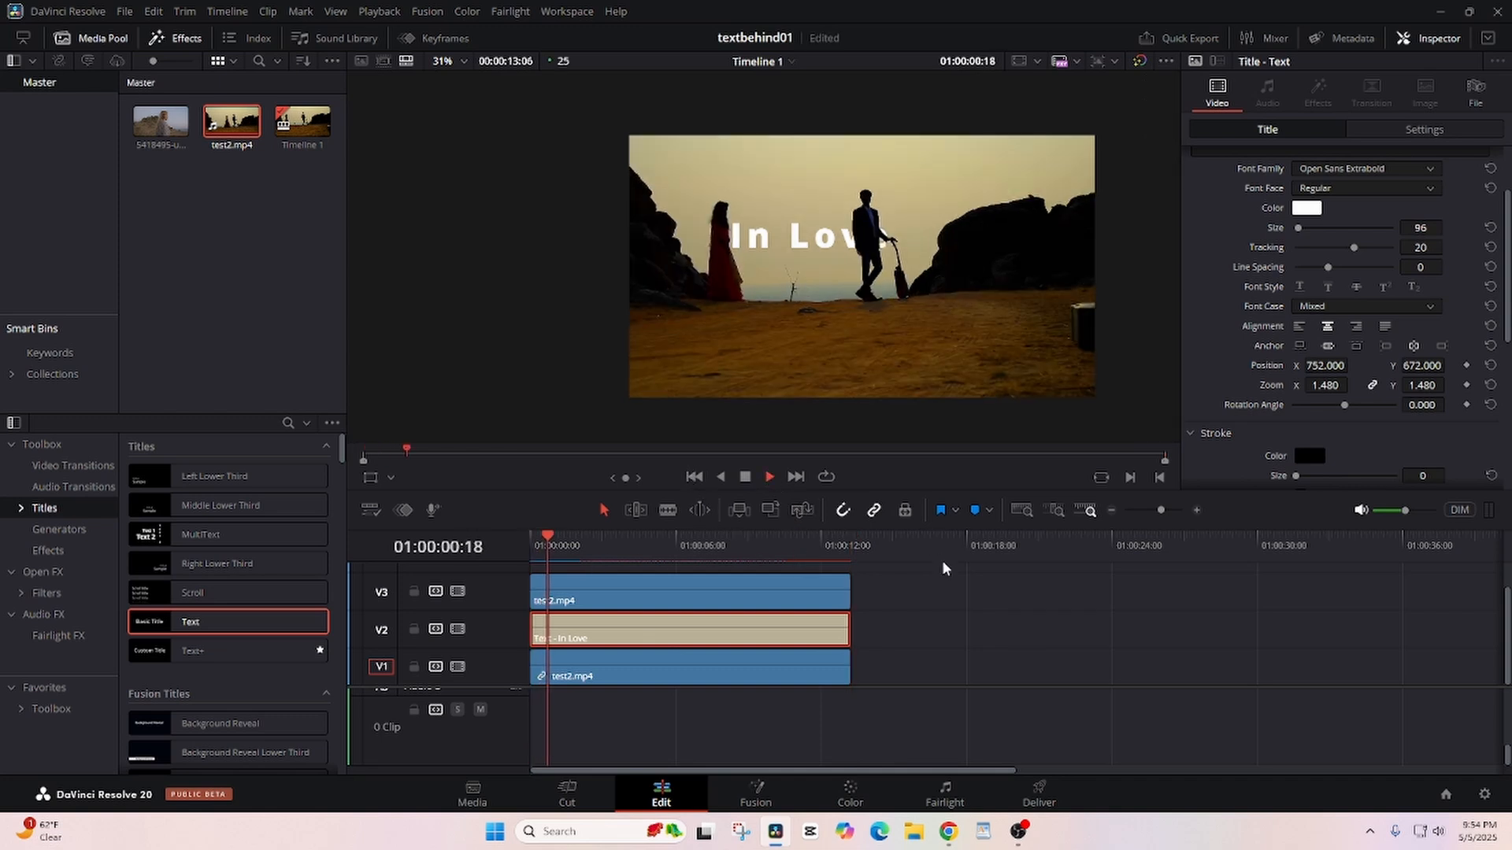